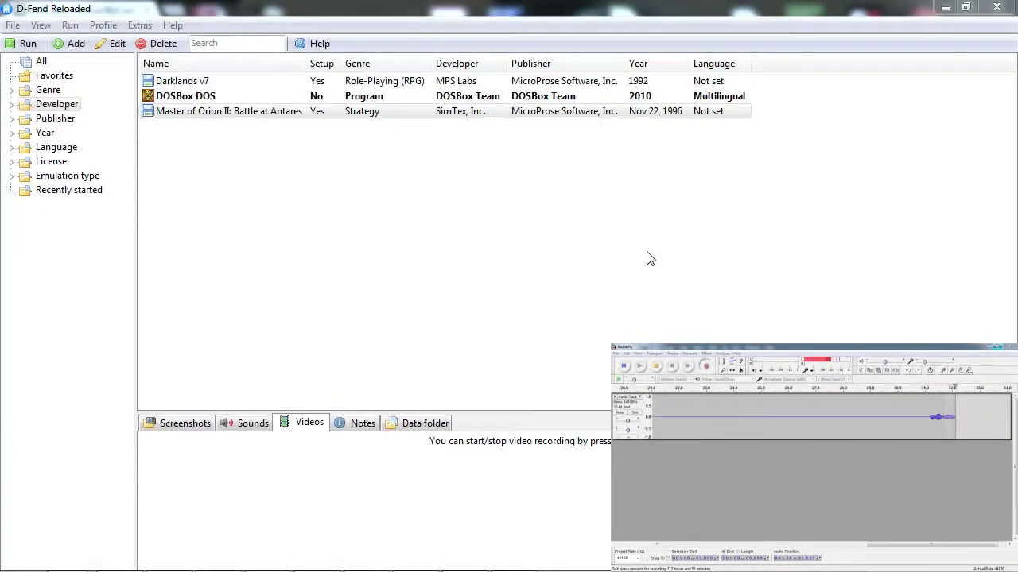
Launch Master of Orion II, skip the intro, and start a new Hard game with a Huge galaxy and 8 players
left_click(194, 115)
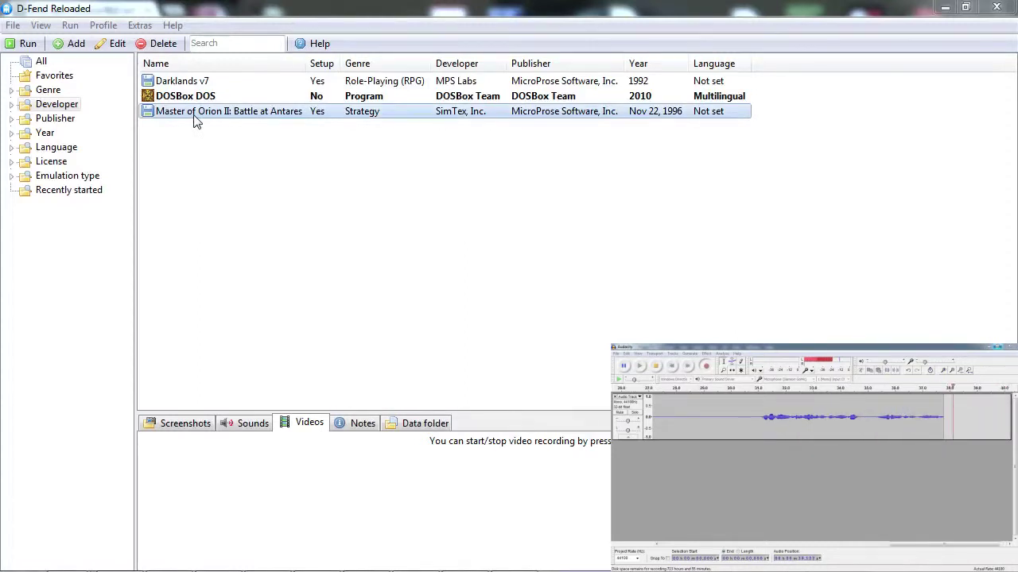
double_click(193, 114)
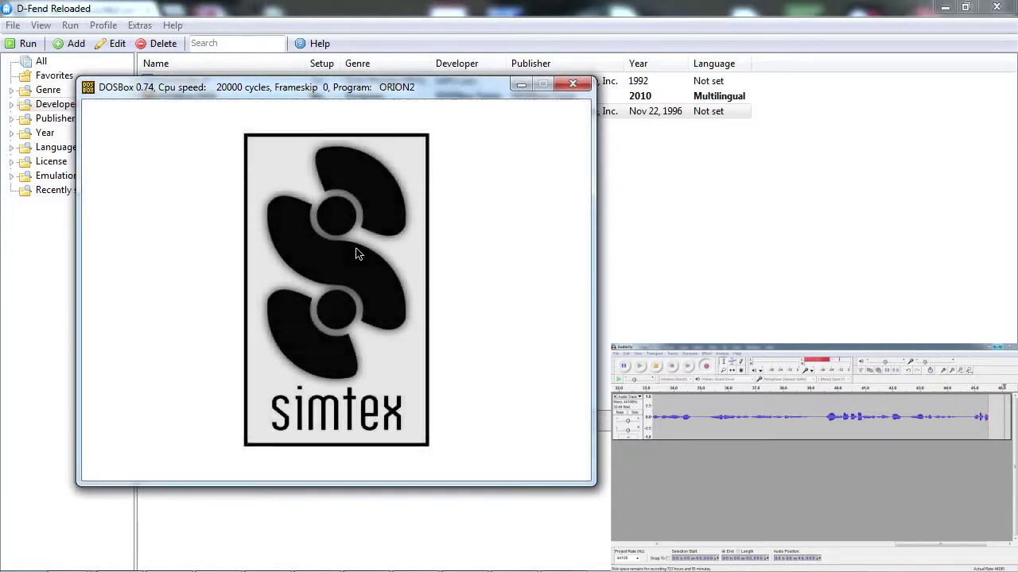
left_click(357, 252)
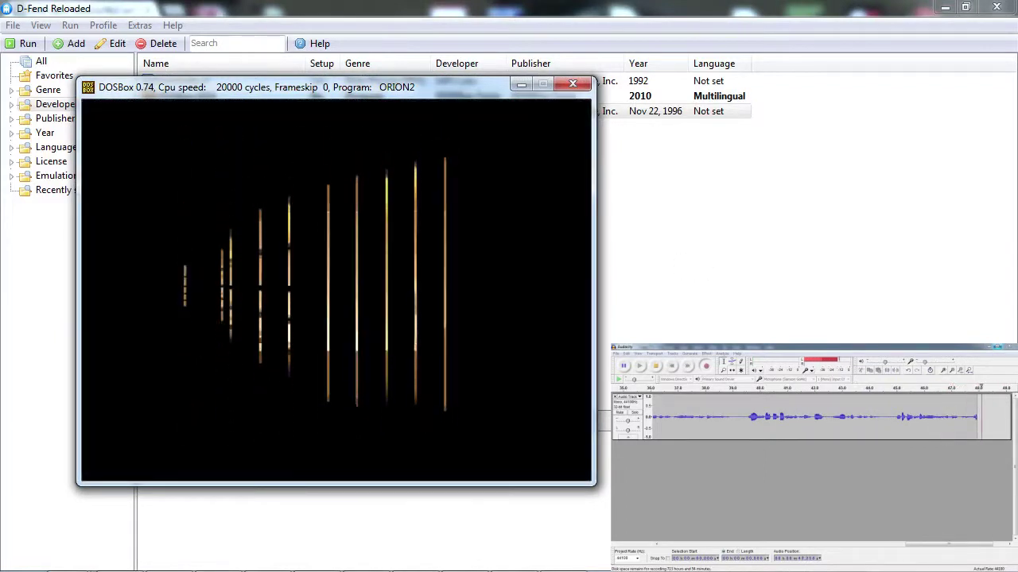
left_click(398, 225)
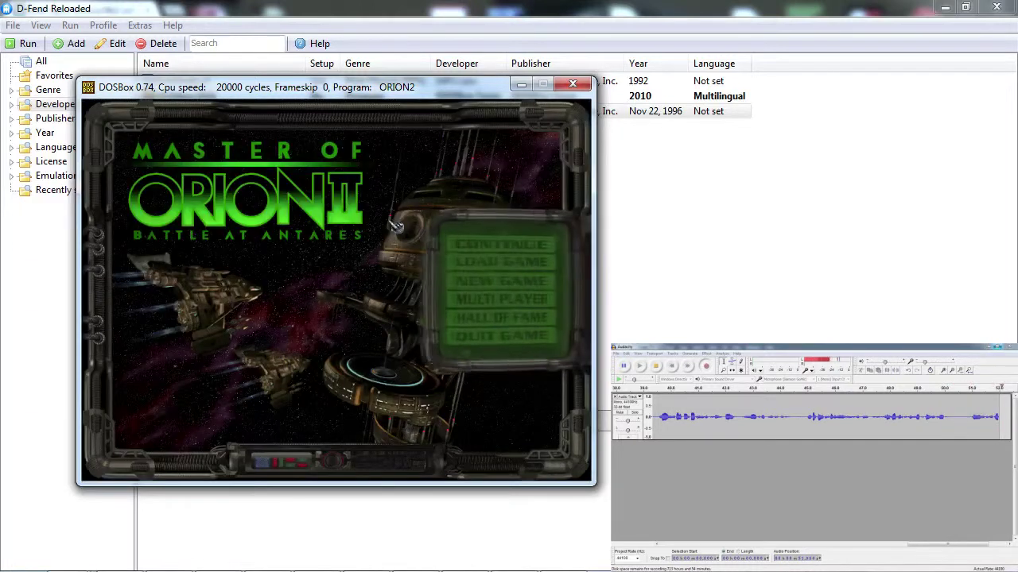
left_click(506, 287)
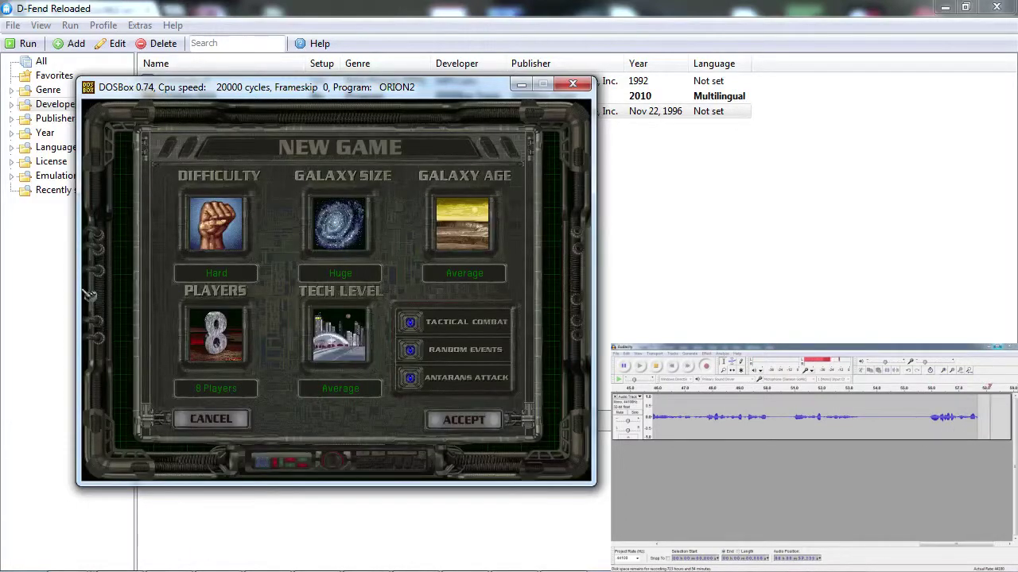
left_click(452, 426)
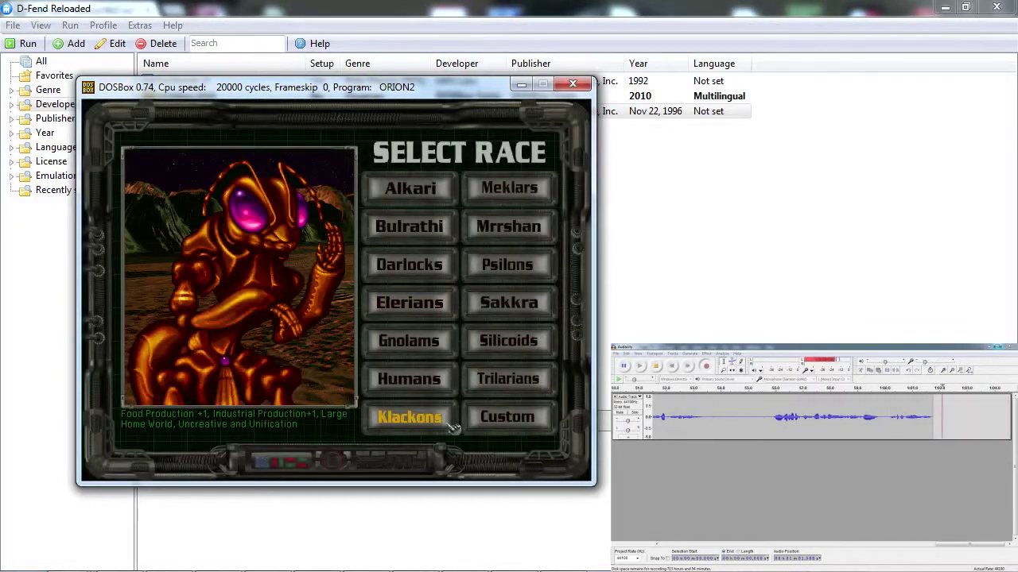
Create a custom race based on the last race, removing its +20 Ship Attack trait
left_click(505, 421)
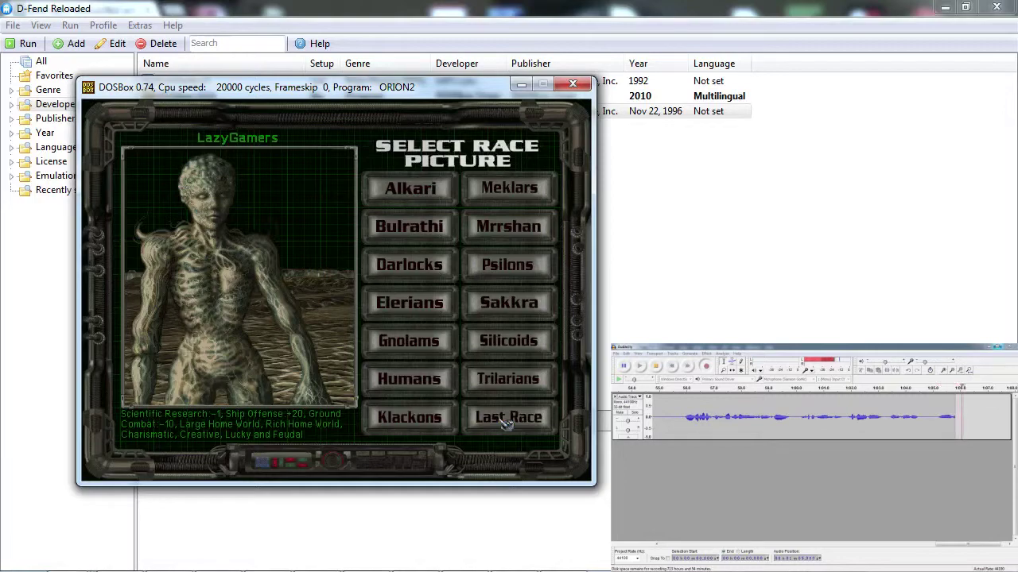
left_click(505, 421)
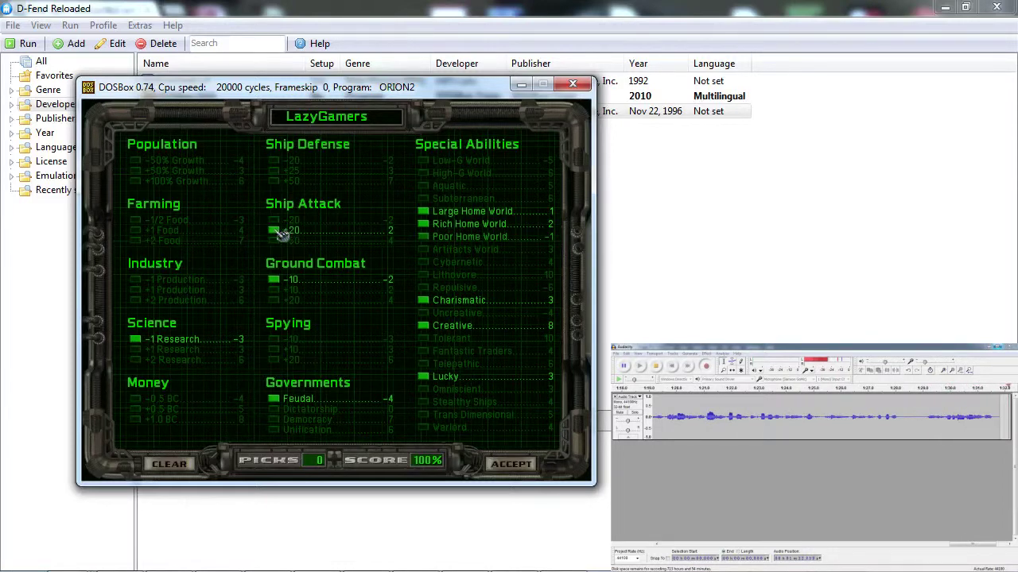
left_click(279, 232)
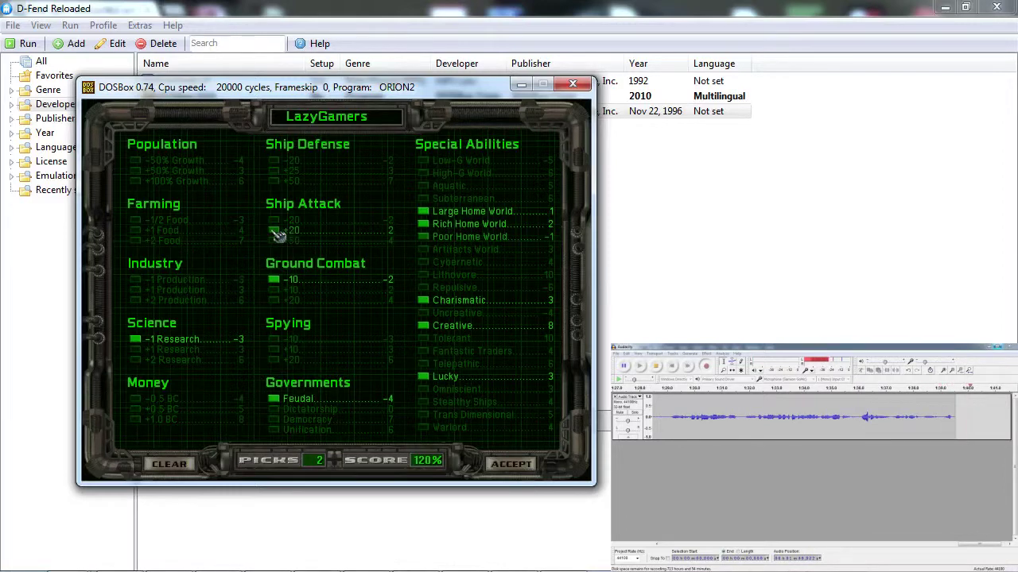
left_click(534, 465)
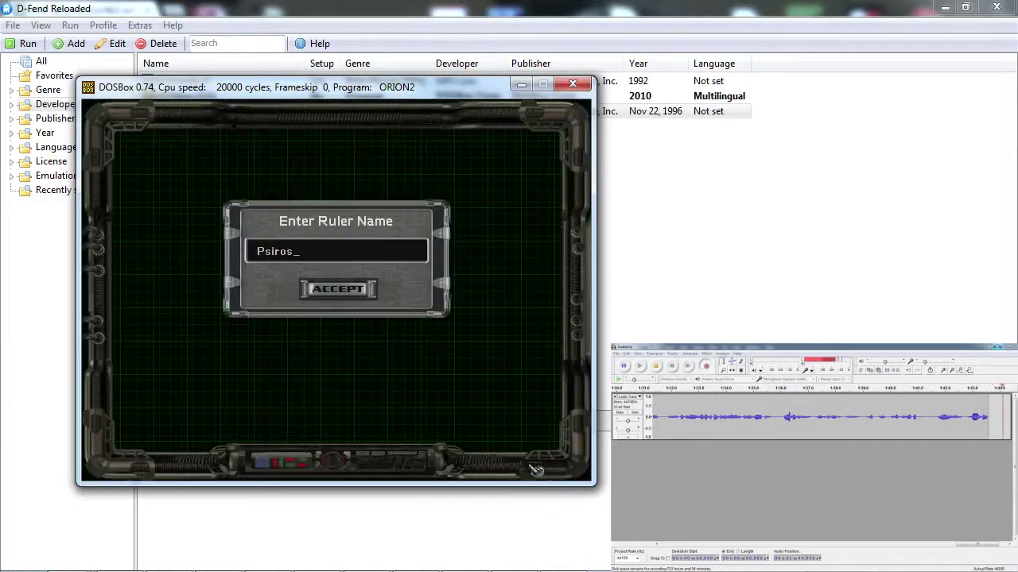
Accept the suggested ruler and home star names and choose the silver-grey banner
left_click(359, 291)
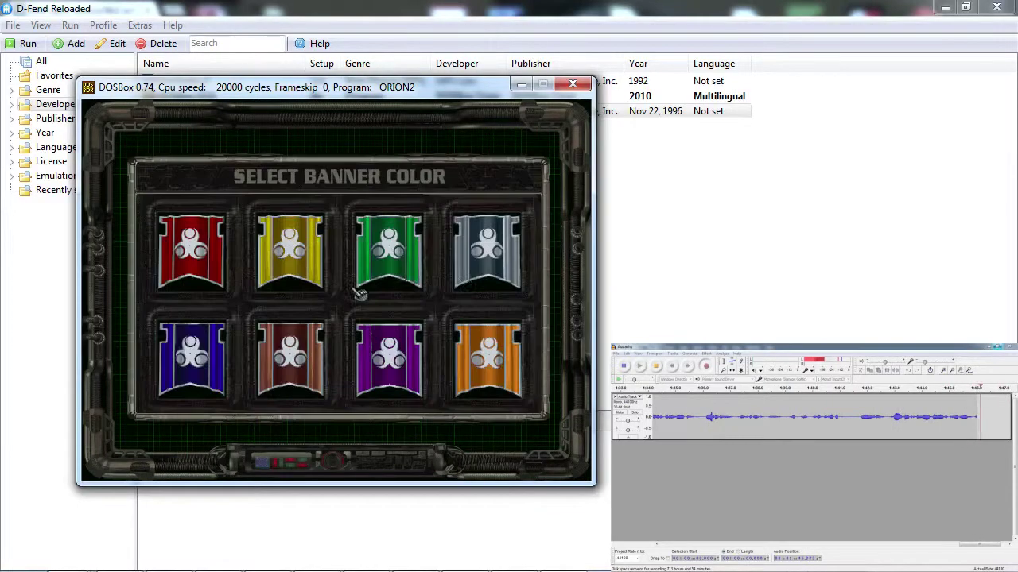
left_click(473, 282)
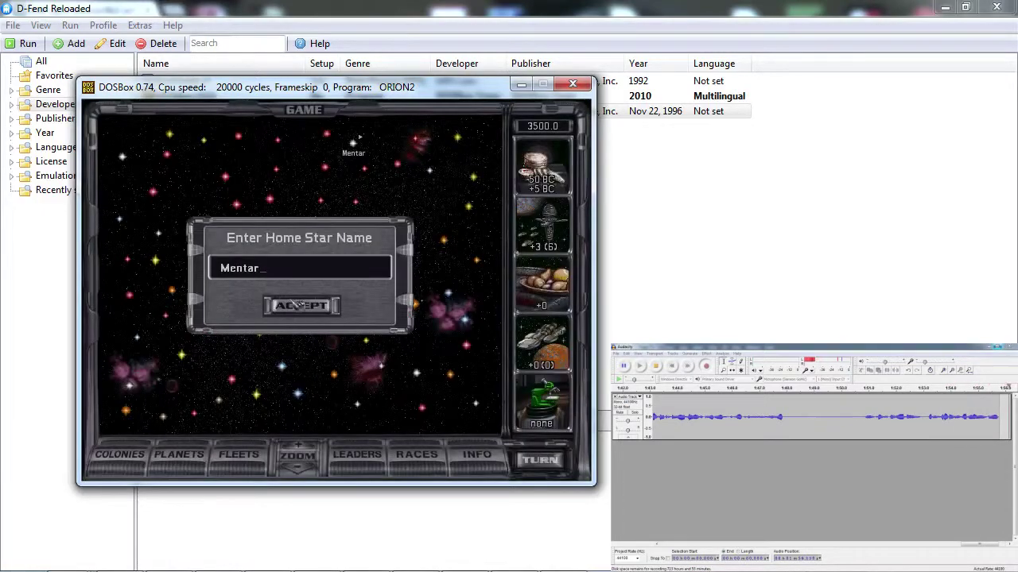
left_click(300, 305)
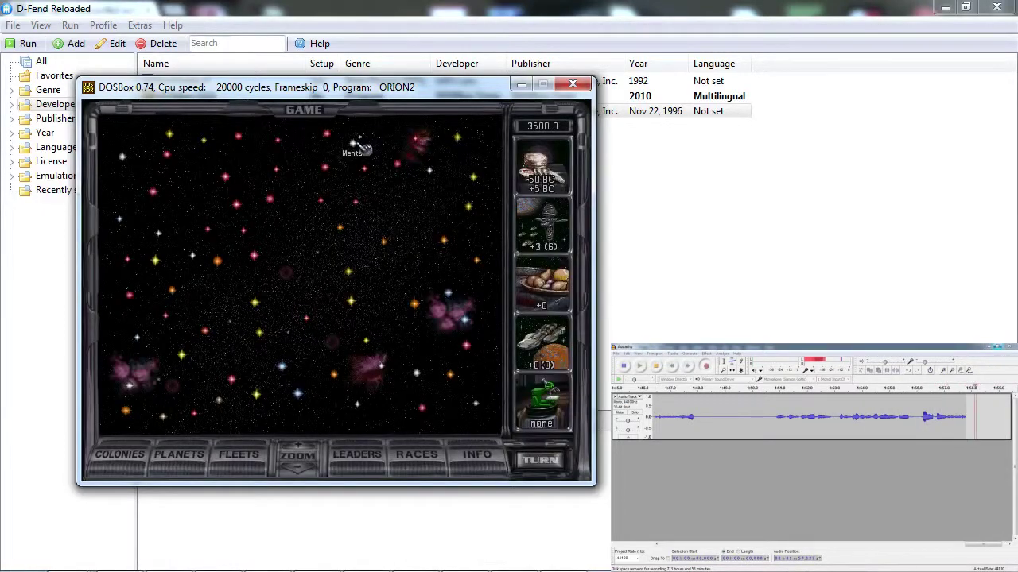
Open the Mentar II colony and reassign two of its four scientists to industry
left_click(358, 146)
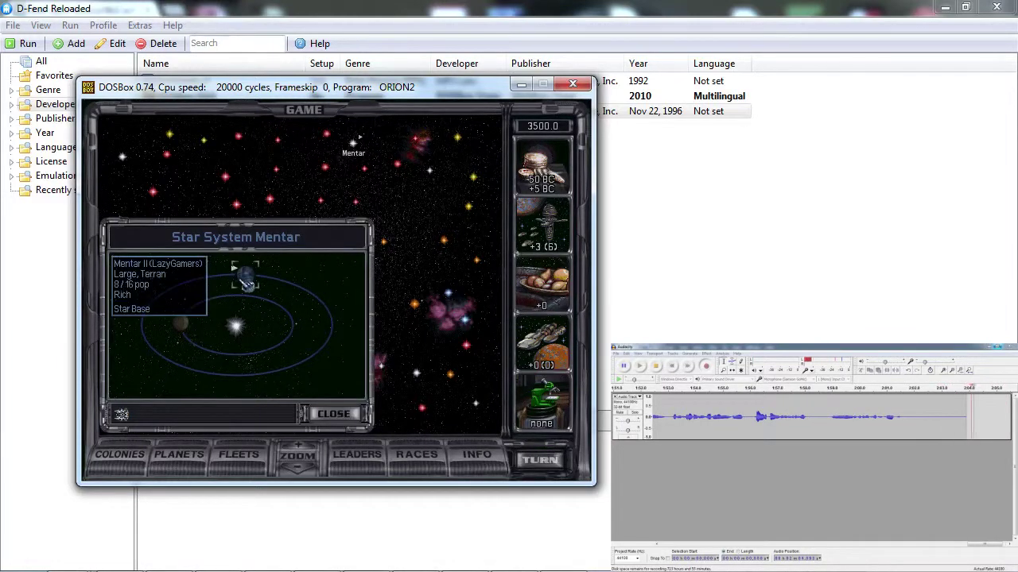
left_click(239, 271)
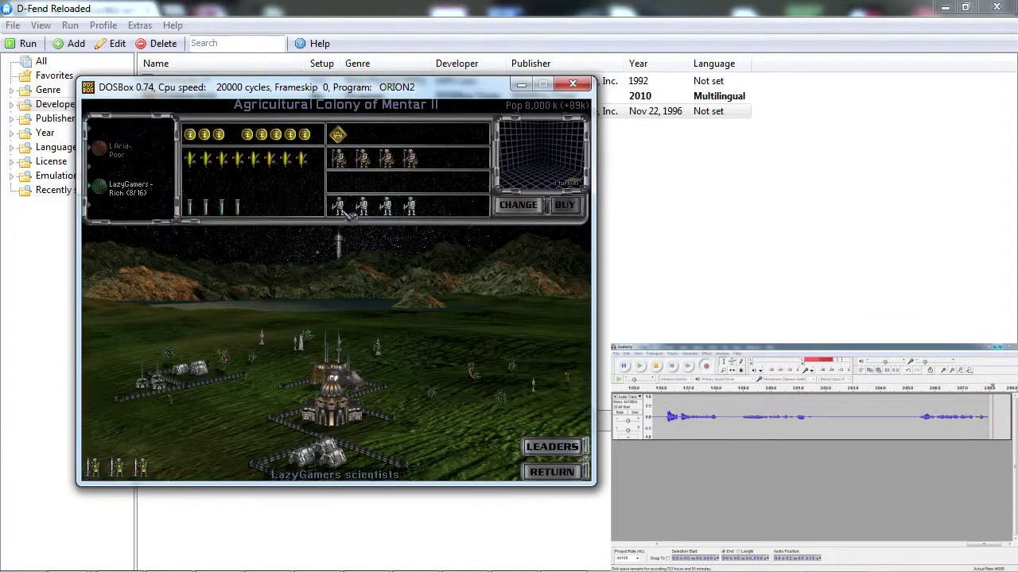
left_click_drag(345, 208, 348, 185)
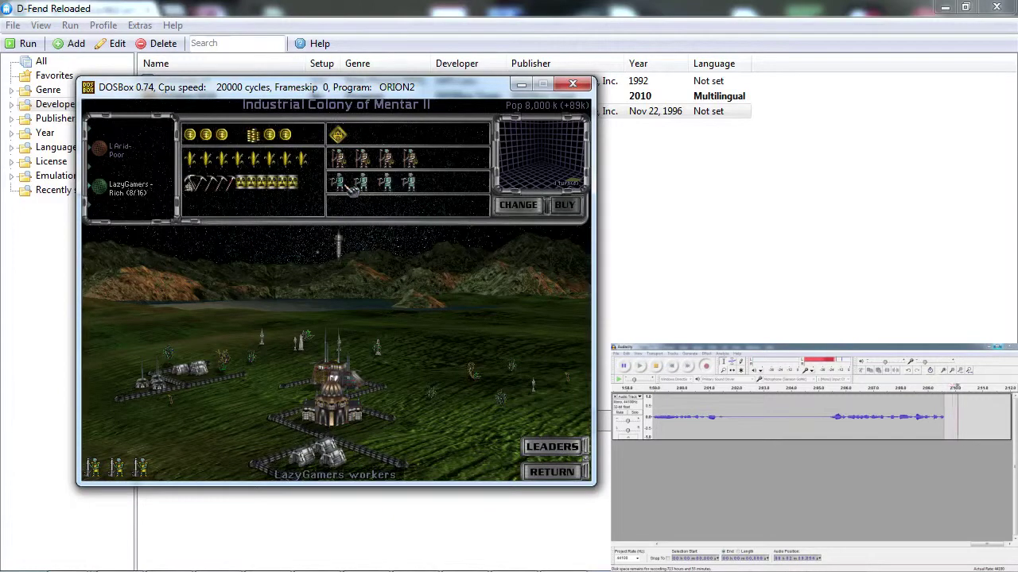
left_click_drag(390, 189, 371, 208)
Put a Freighter Fleet on the build list of Mentar II
left_click(523, 207)
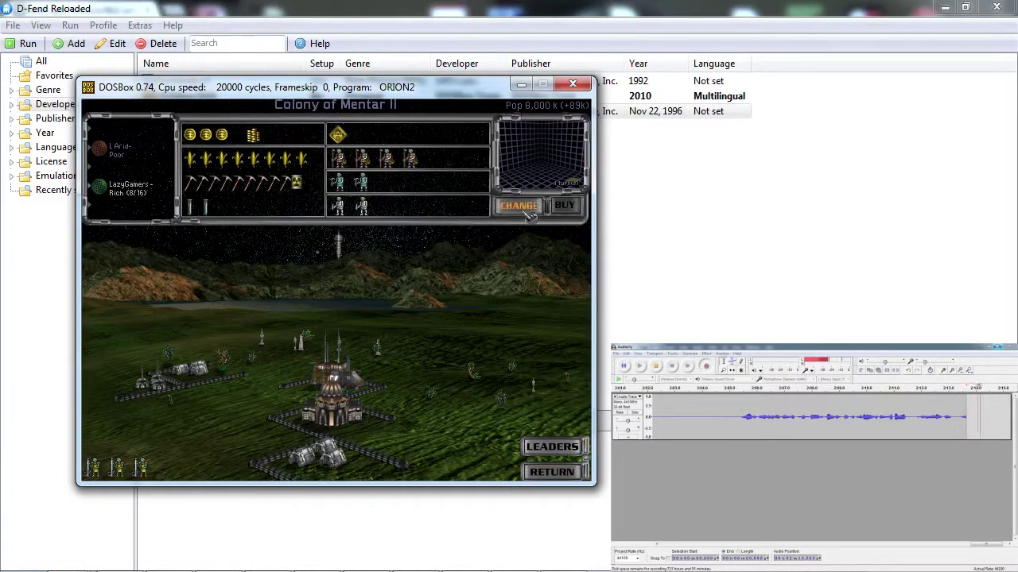
mouse_move(517, 121)
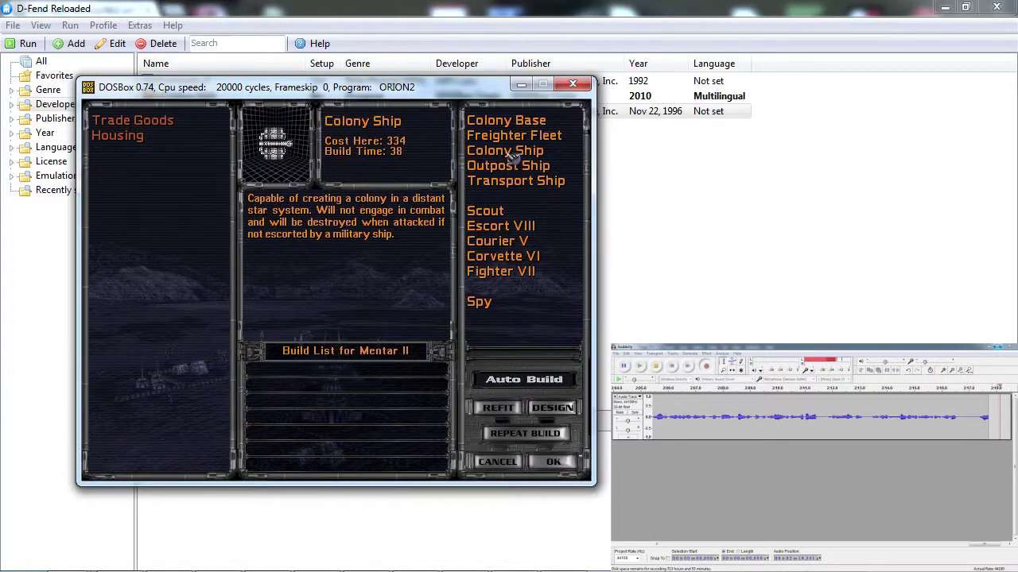
left_click(515, 137)
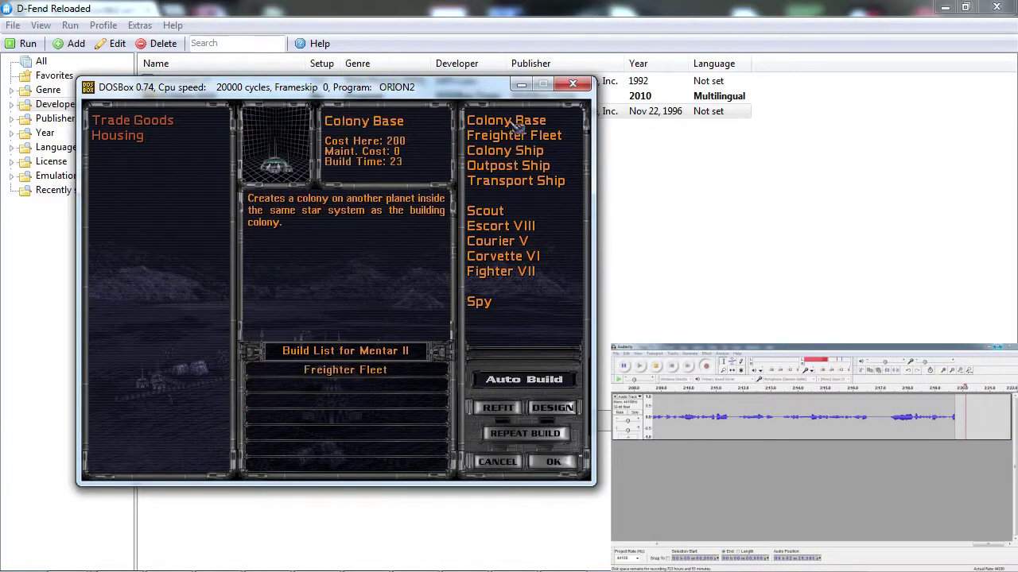
left_click(515, 124)
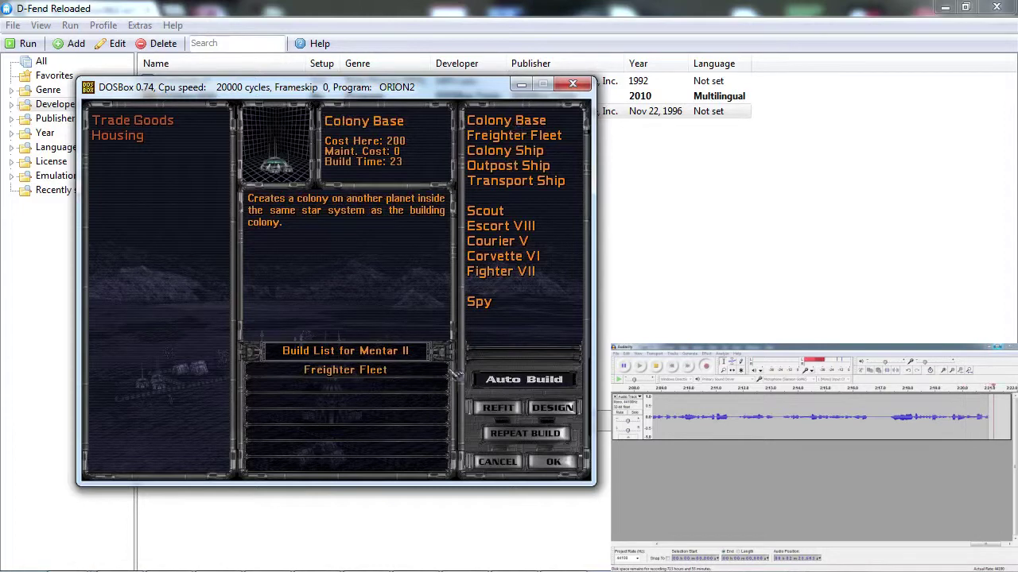
left_click(554, 463)
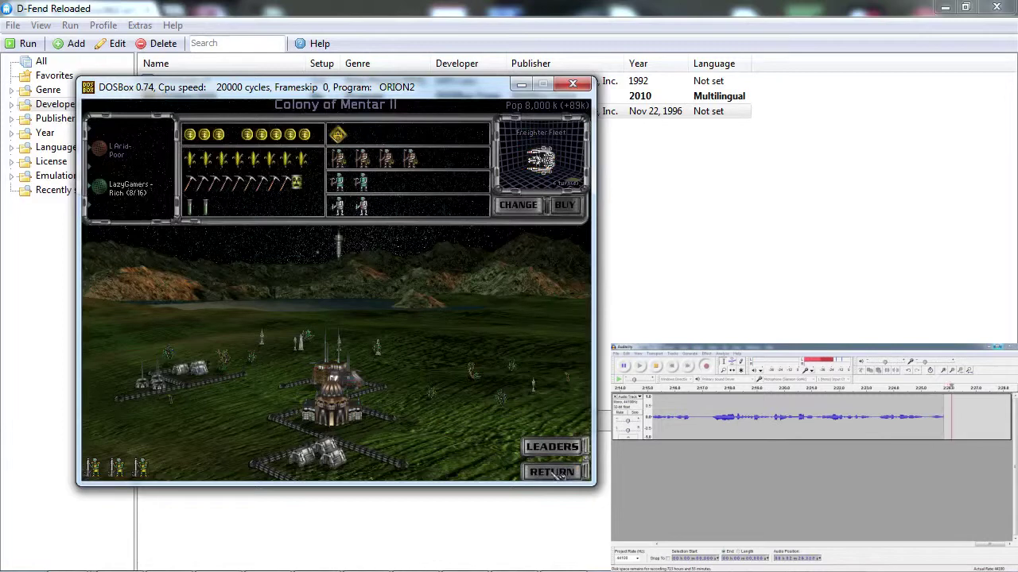
Return from the colony to the galaxy map and set the current research to Optronics with the Research Laboratory
left_click(554, 472)
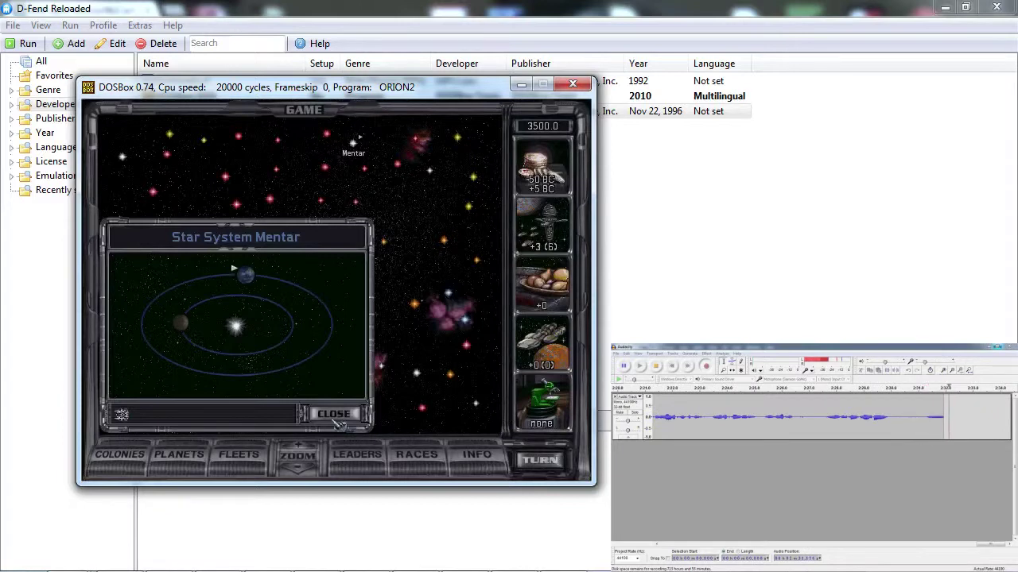
left_click(334, 414)
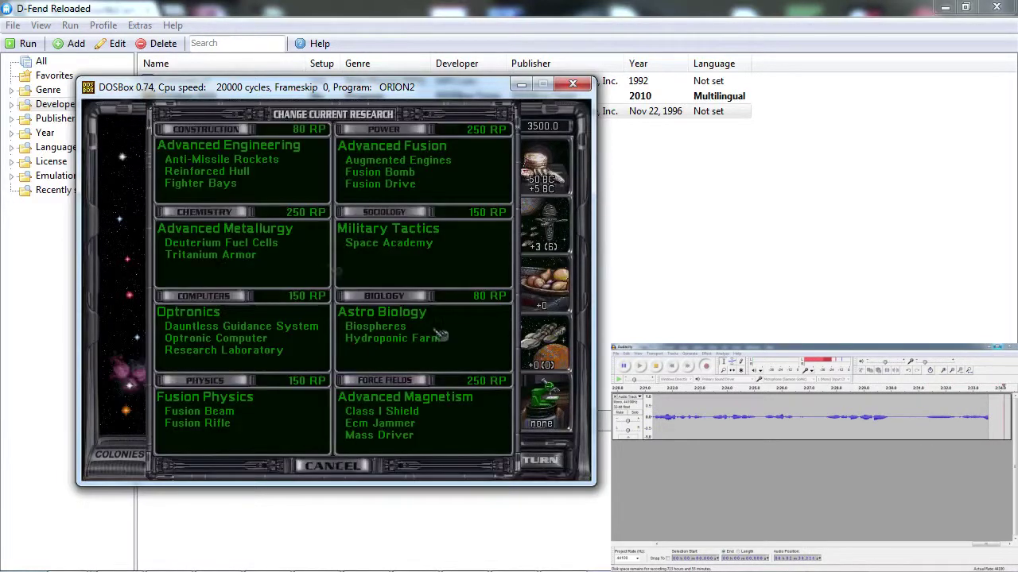
left_click(257, 355)
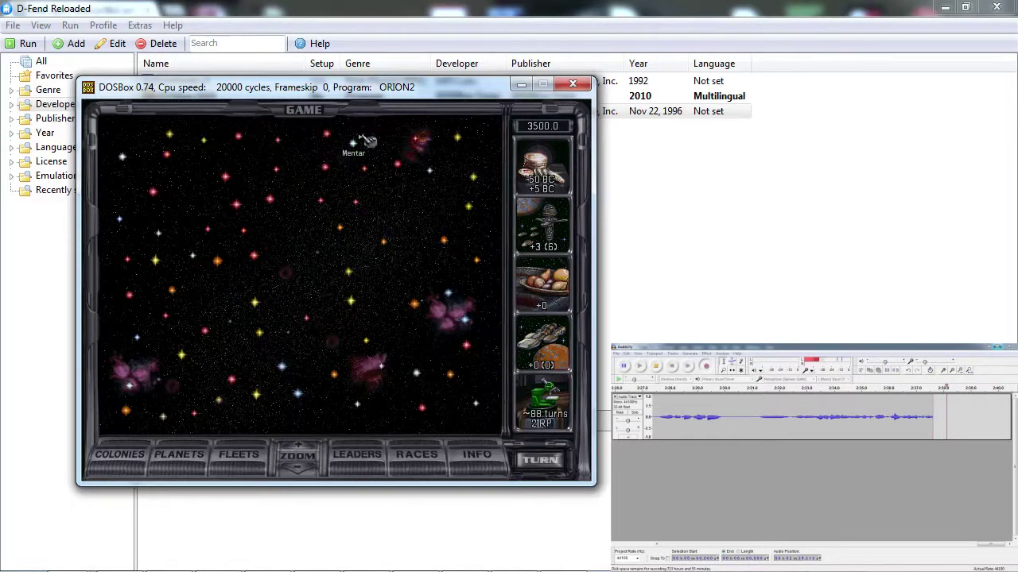
Send one scout from Mentar to the nearby red star on its west and the other to the red star just southeast
left_click(363, 141)
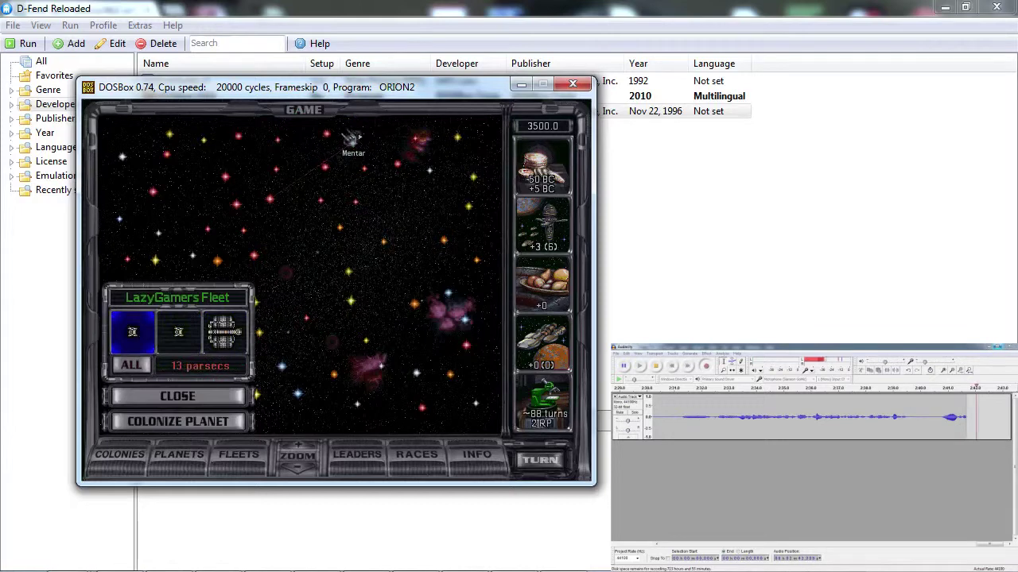
left_click(341, 141)
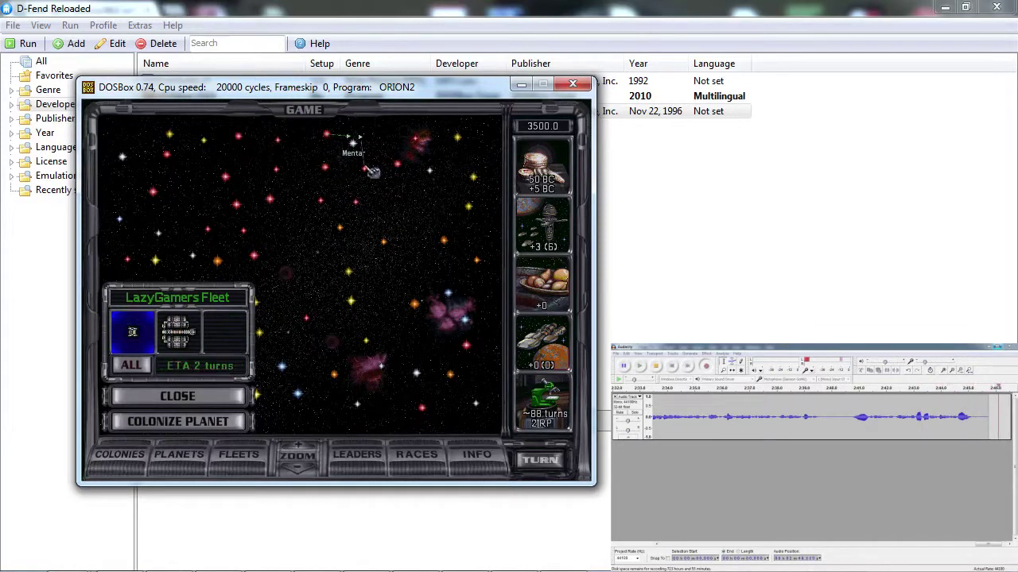
left_click(358, 139)
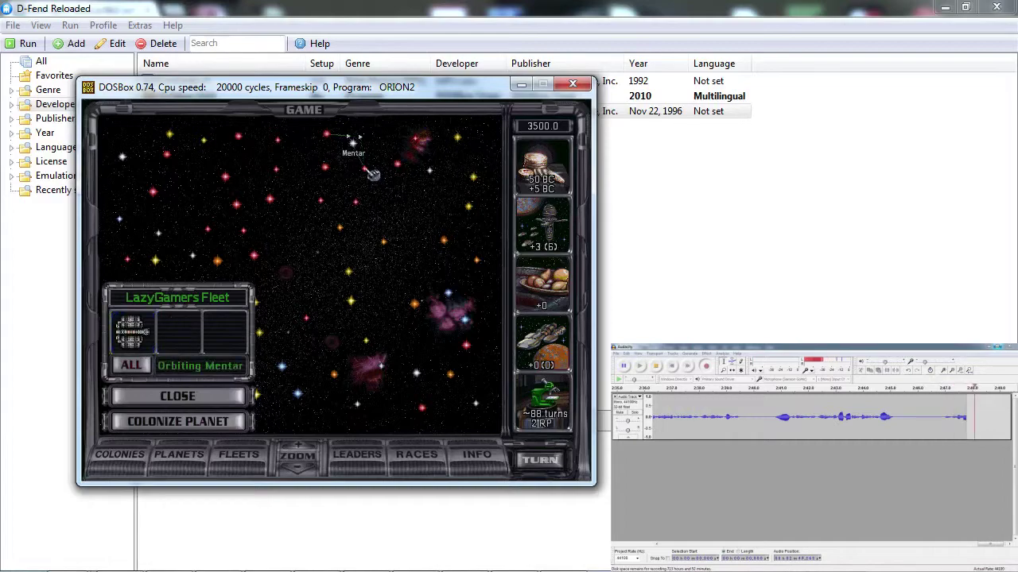
left_click(176, 395)
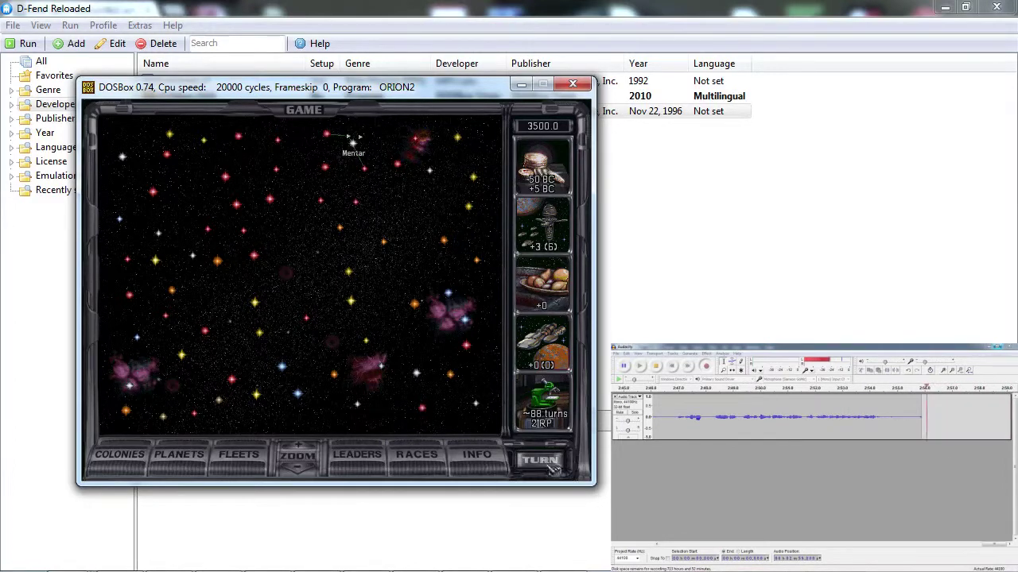
Advance two turns and examine the planets in the scout reports for the Aurora and Izar systems
left_click(553, 469)
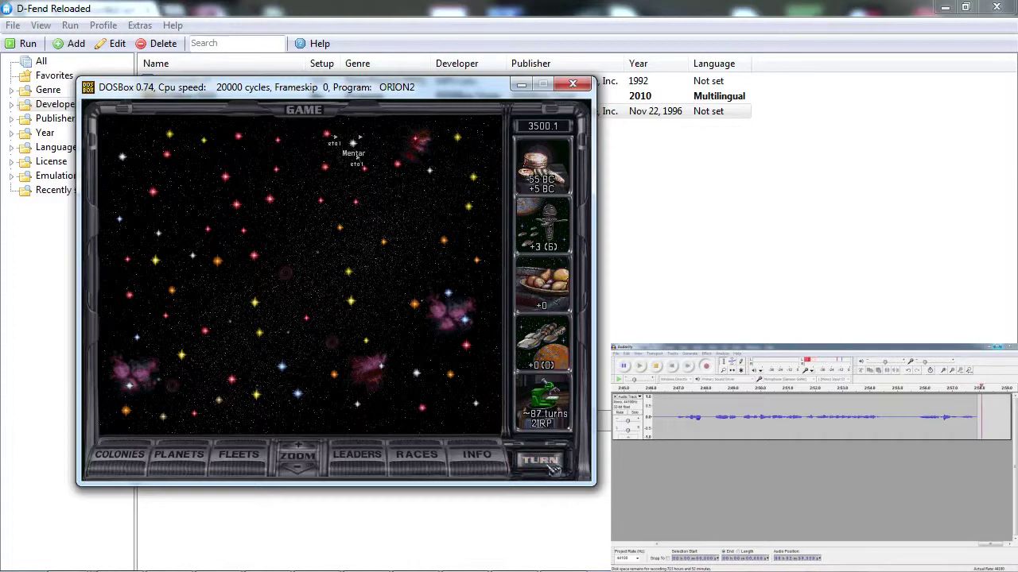
left_click(553, 469)
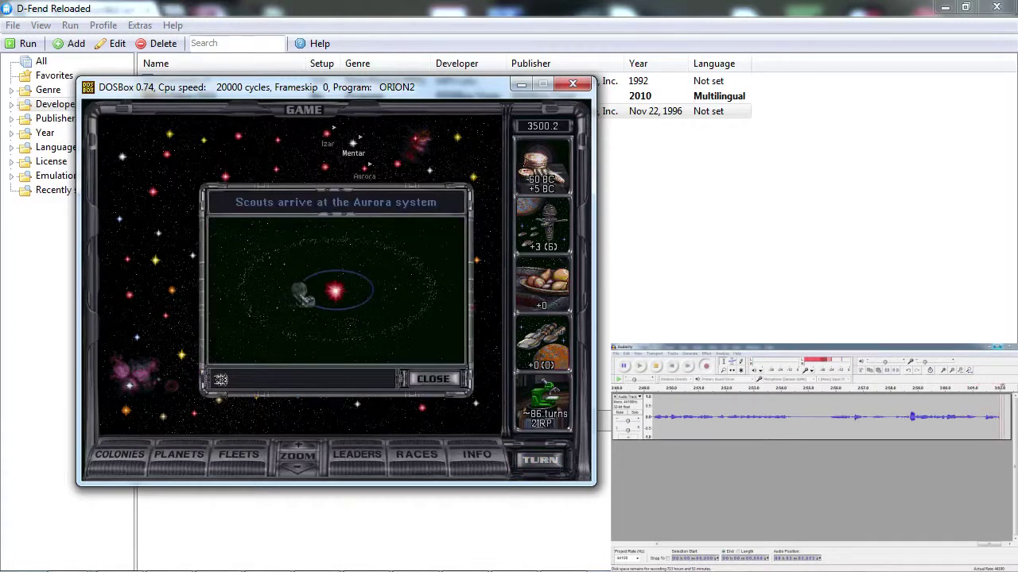
left_click(299, 292)
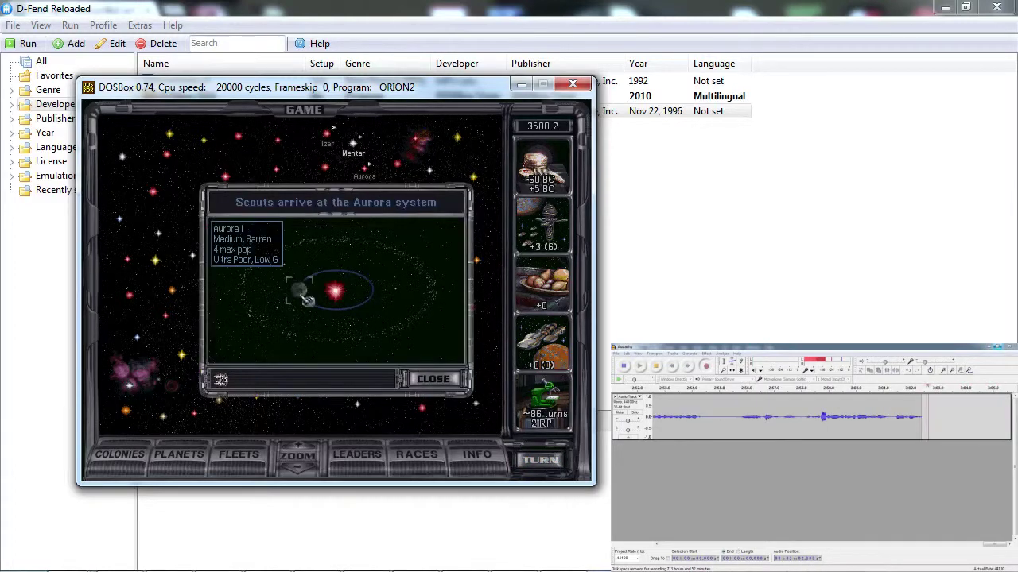
left_click(434, 380)
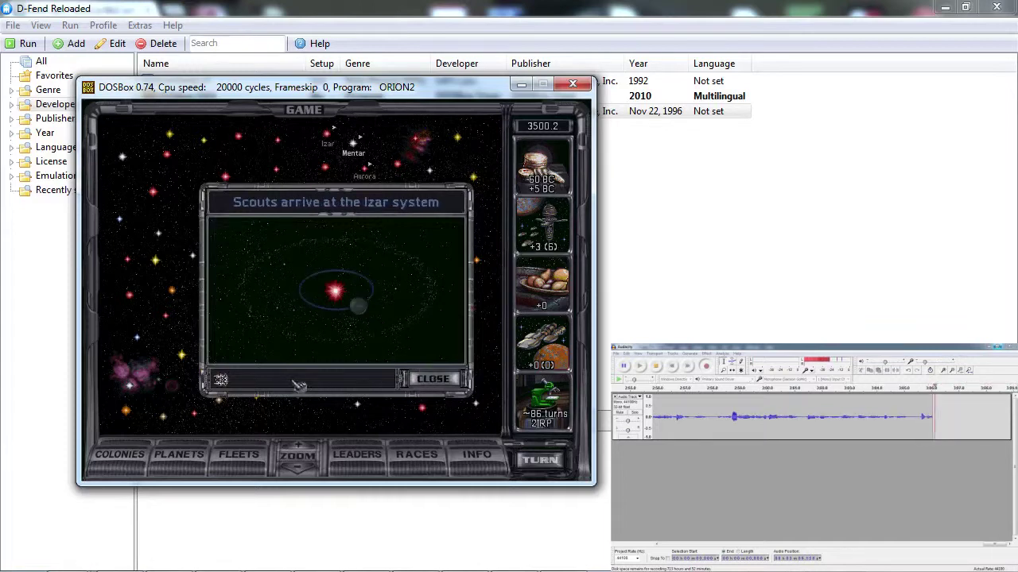
left_click(364, 307)
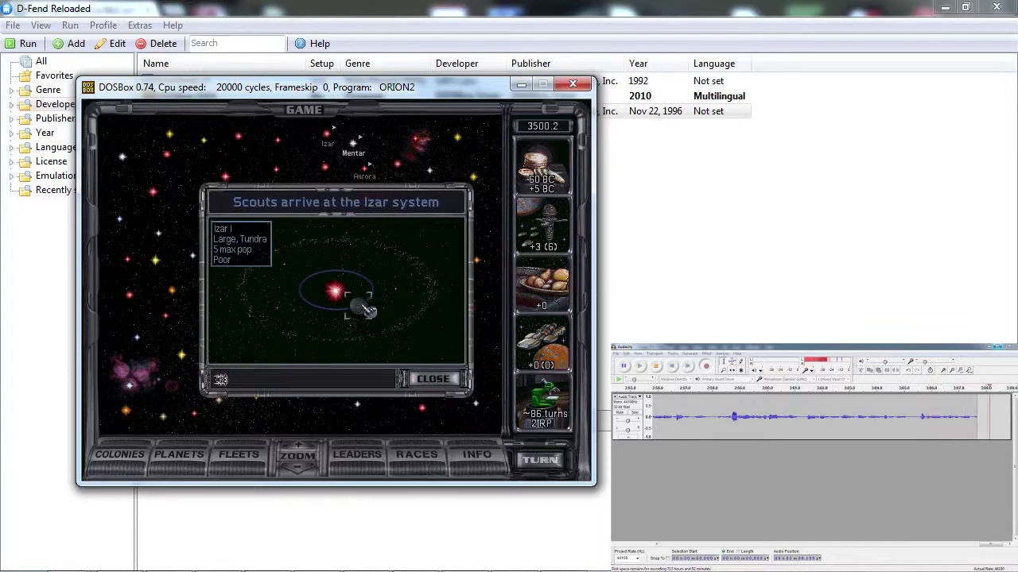
left_click(442, 381)
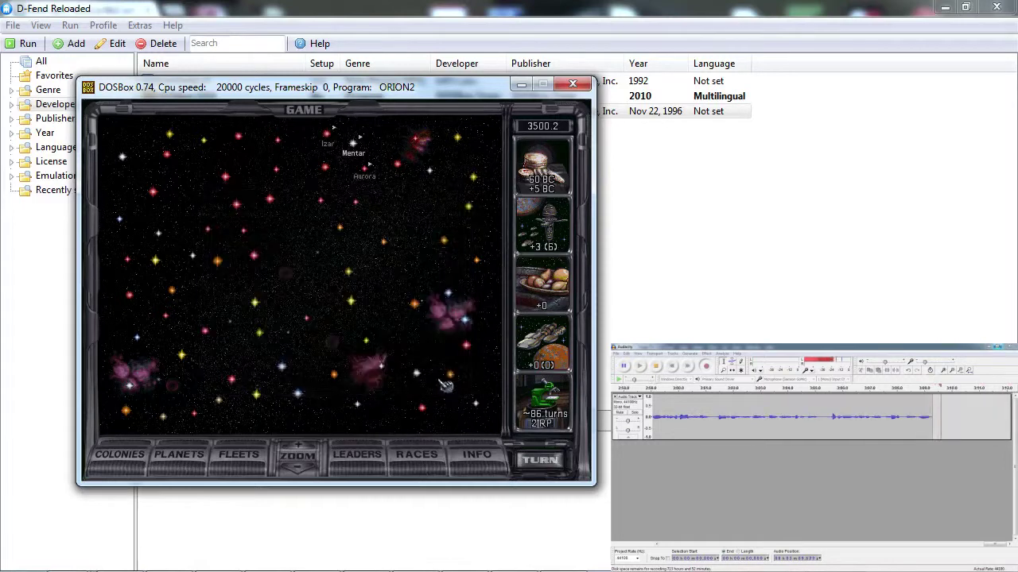
Send the scout at Izar to the red star just south of it and check the Aurora scout's range to nearby stars
left_click(340, 140)
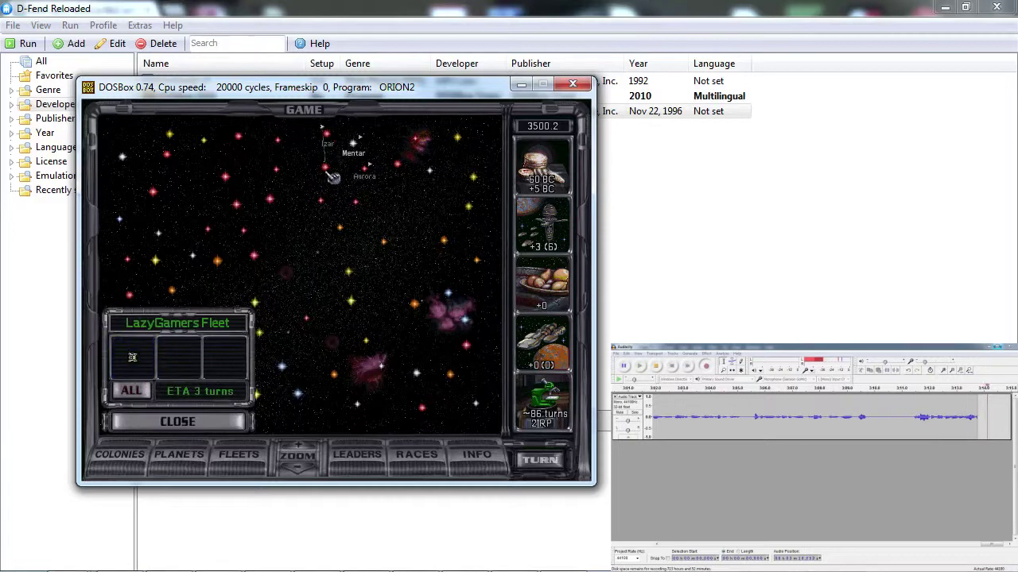
left_click(381, 170)
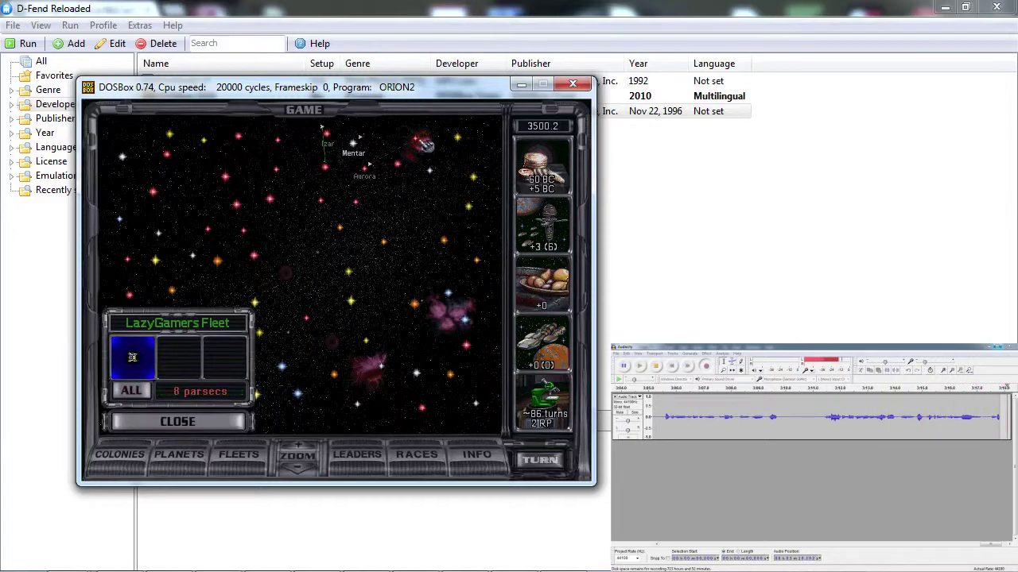
left_click(226, 423)
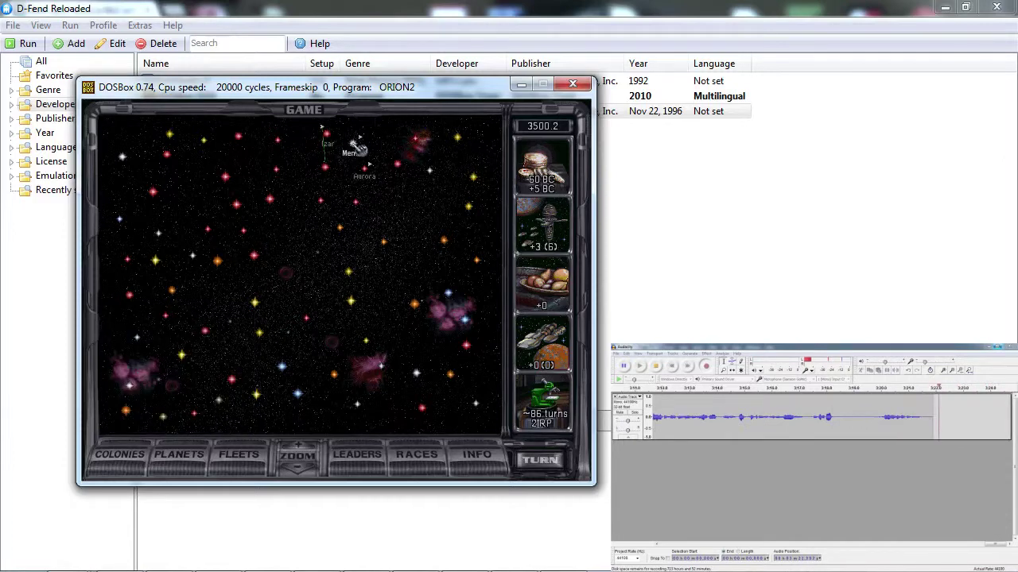
Add an Outpost Ship to the build list of Mentar II and move it to the first position
left_click(355, 146)
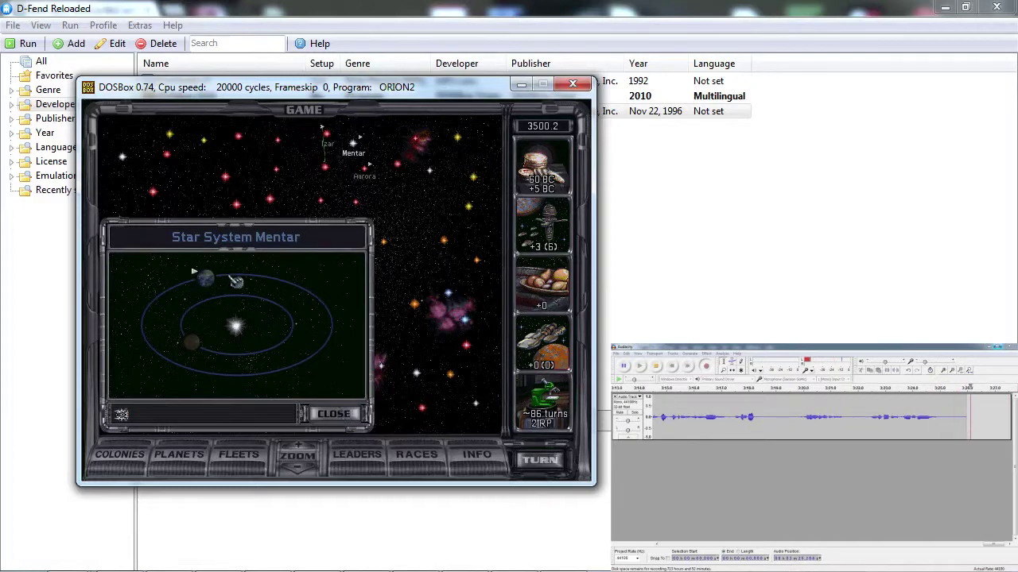
left_click(216, 282)
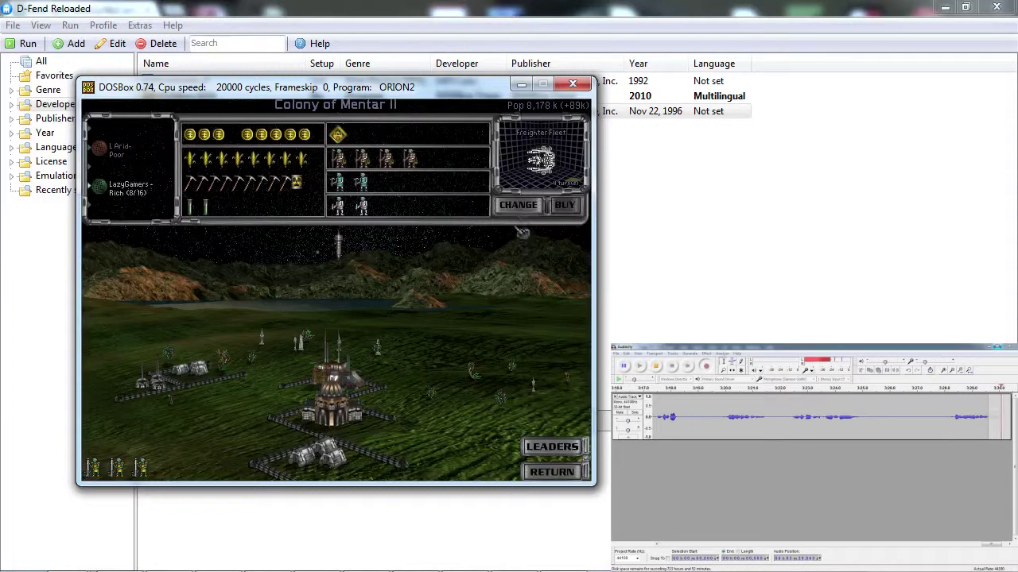
left_click(523, 209)
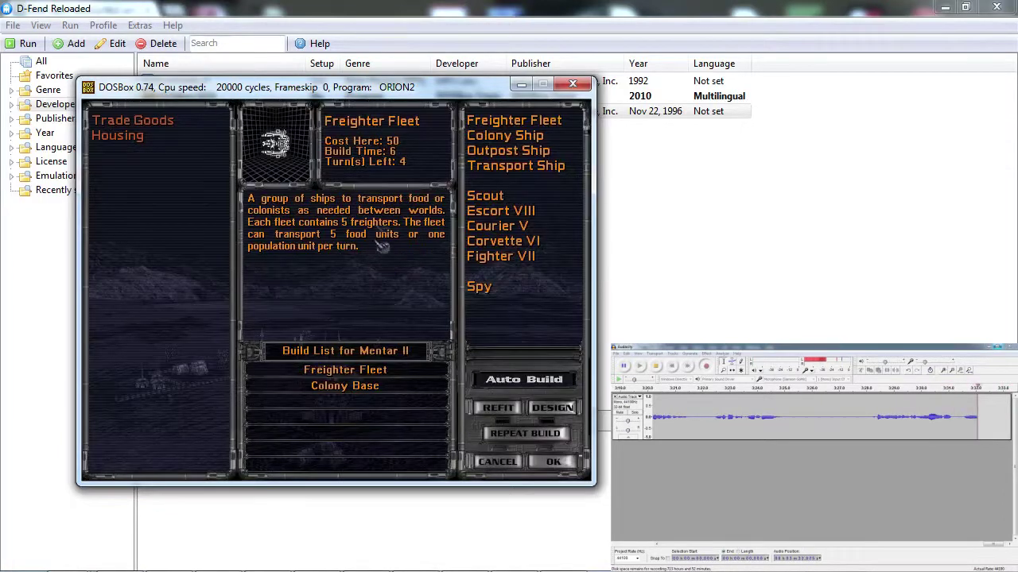
left_click(508, 151)
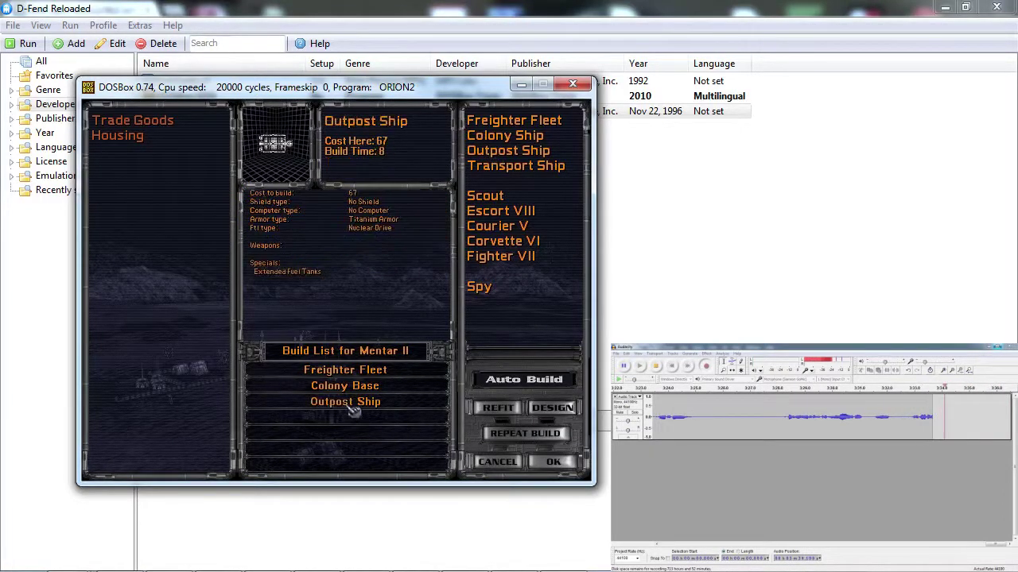
left_click(354, 404)
left_click(354, 372)
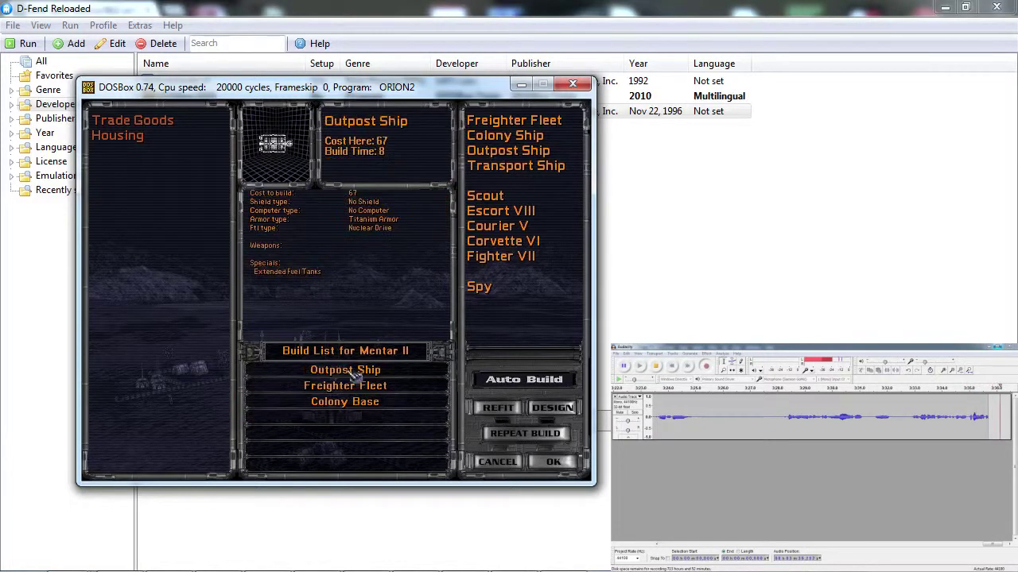
Add a second Outpost Ship, order the build list as Outpost Ship, Freighter Fleet, Outpost Ship, Colony Base, and accept it
left_click(490, 159)
left_click(381, 420)
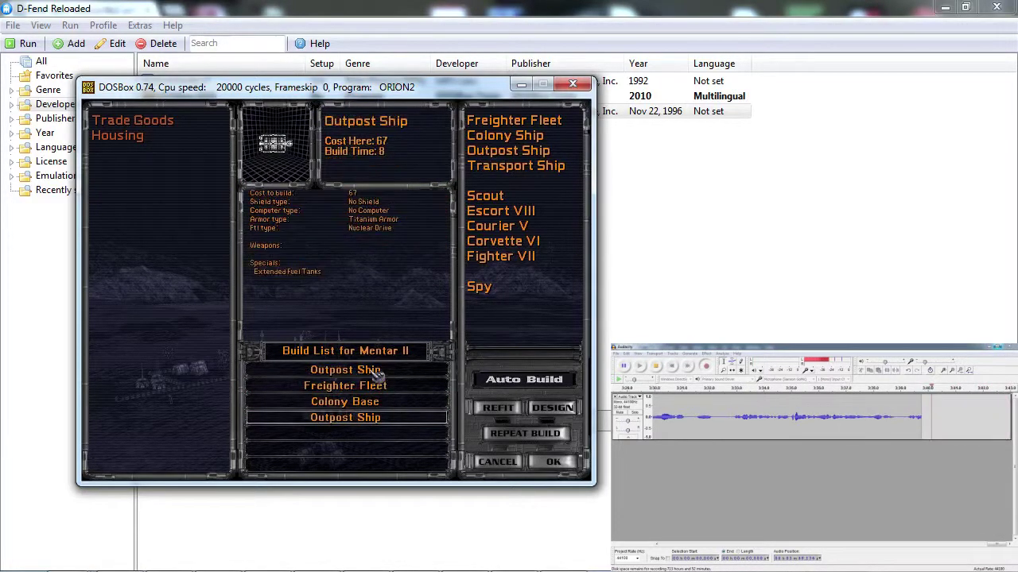
left_click(380, 372)
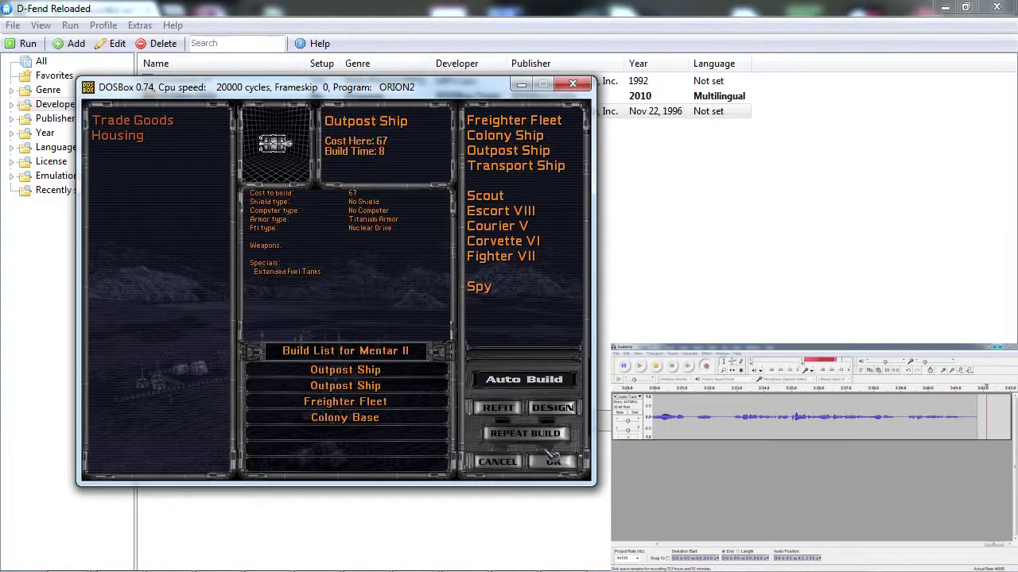
left_click(397, 404)
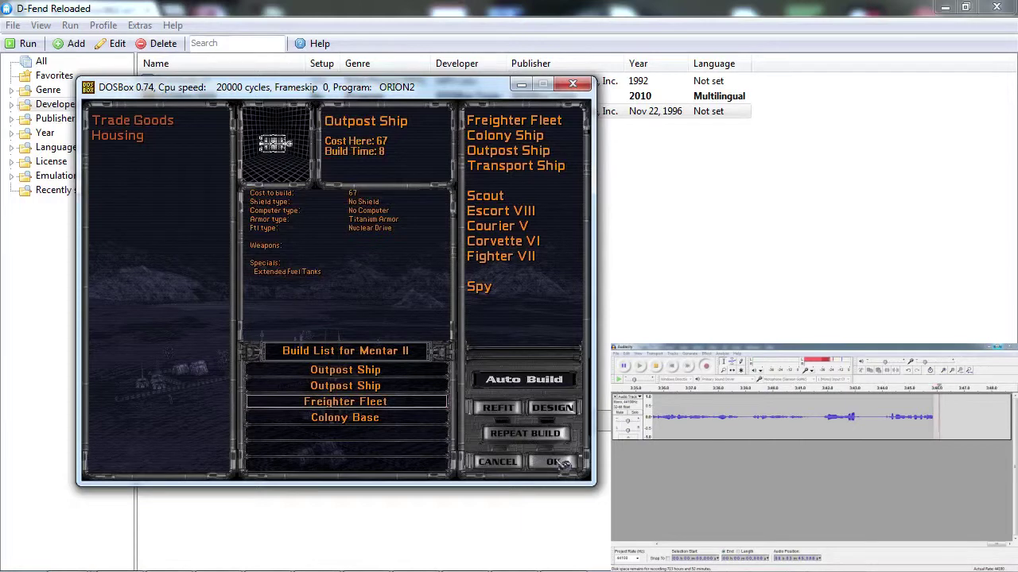
left_click(403, 384)
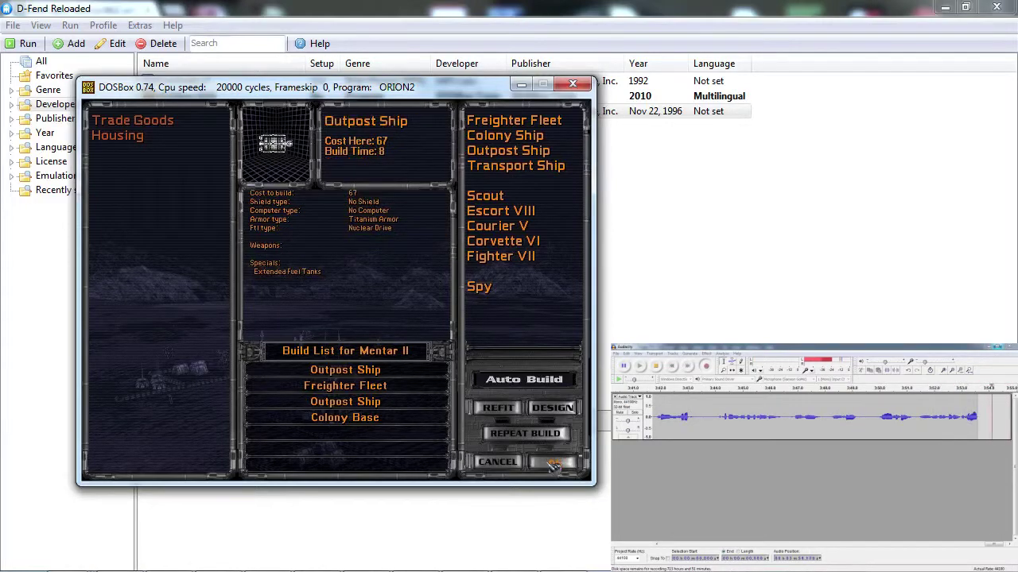
left_click(553, 465)
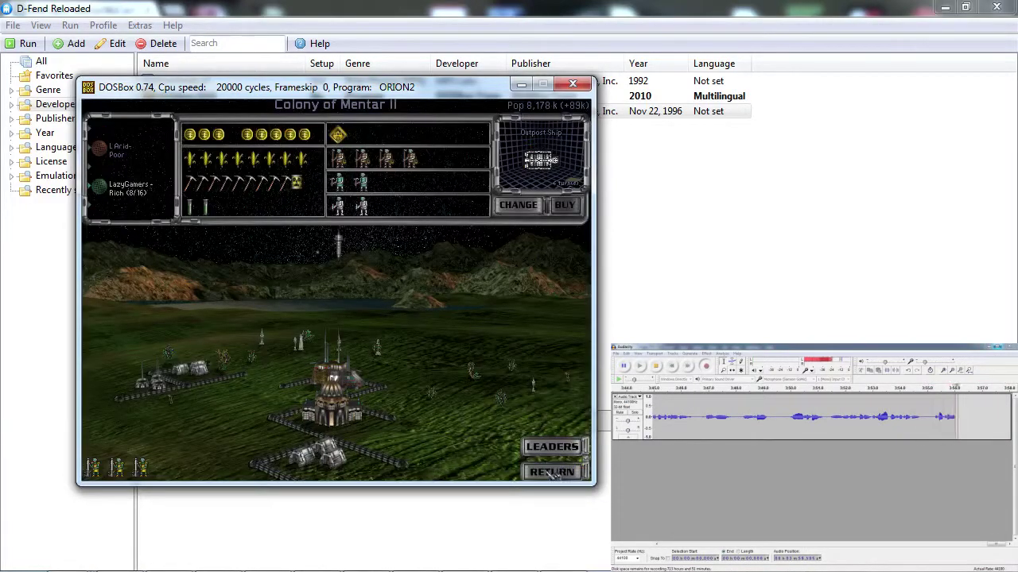
left_click(554, 471)
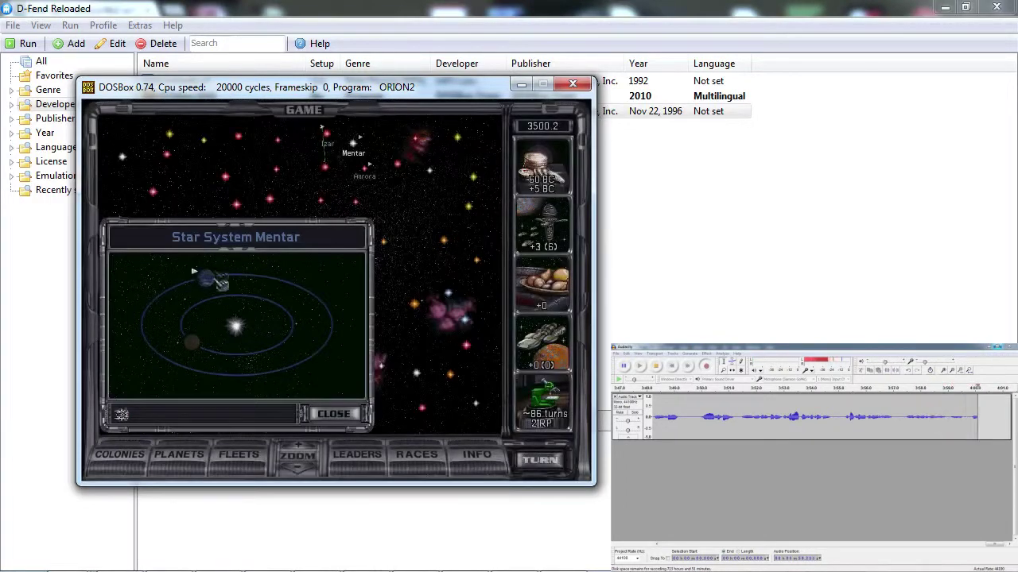
Reopen the Mentar II build list and examine the Escort VIII ship design, leaving the design and build list unchanged
left_click(194, 271)
left_click(159, 260)
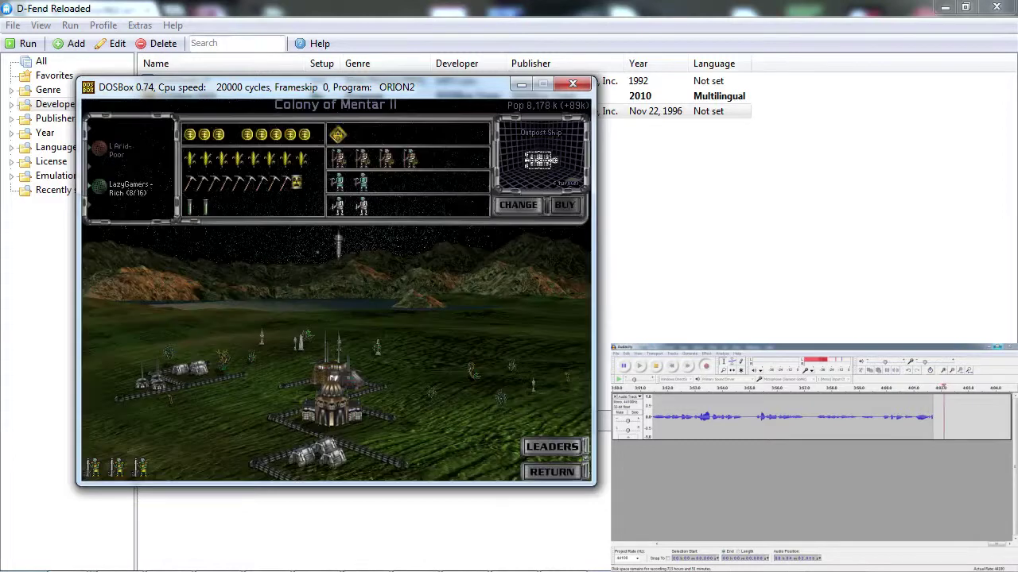
left_click(518, 206)
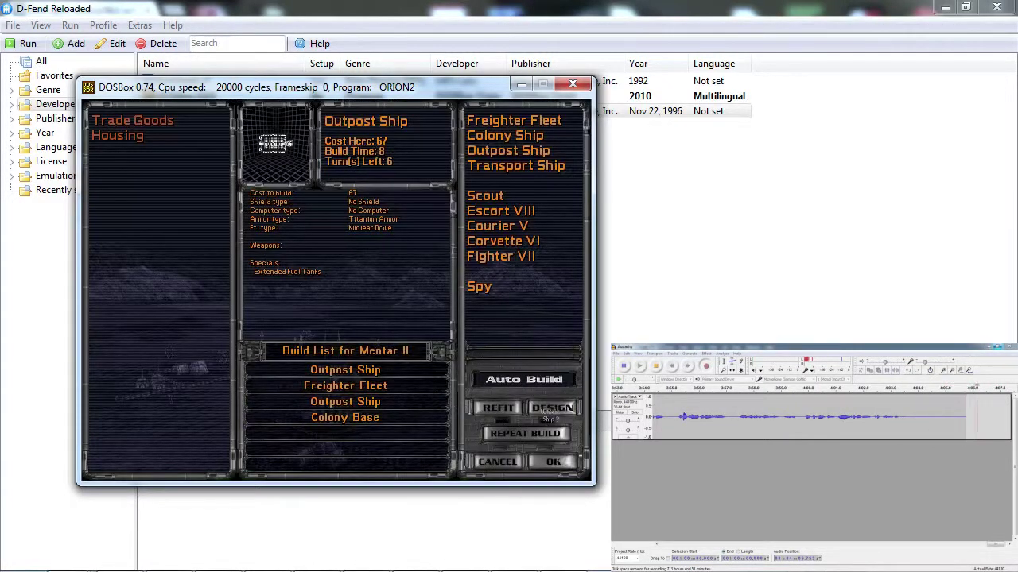
left_click(501, 211)
left_click(551, 407)
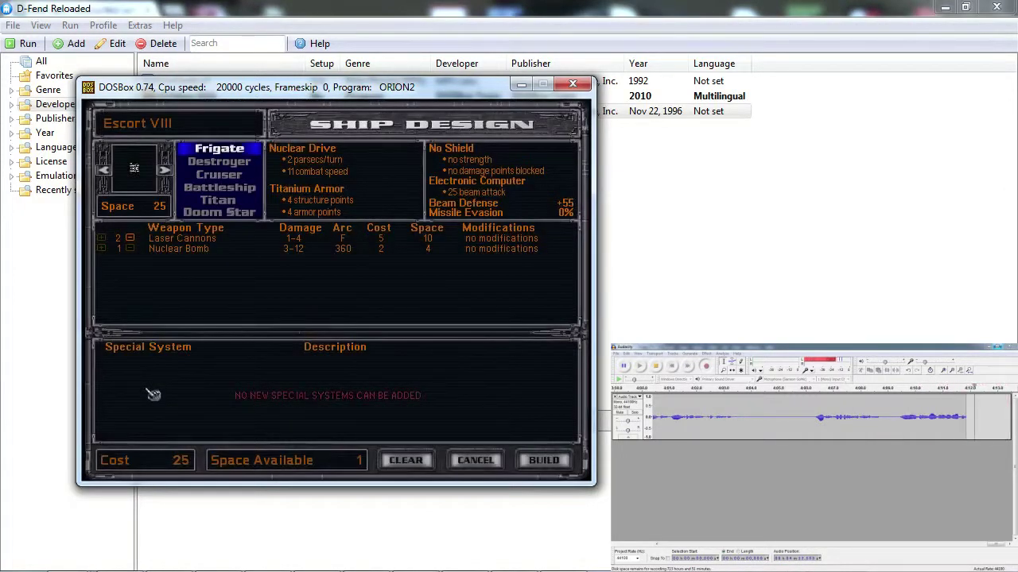
left_click(477, 461)
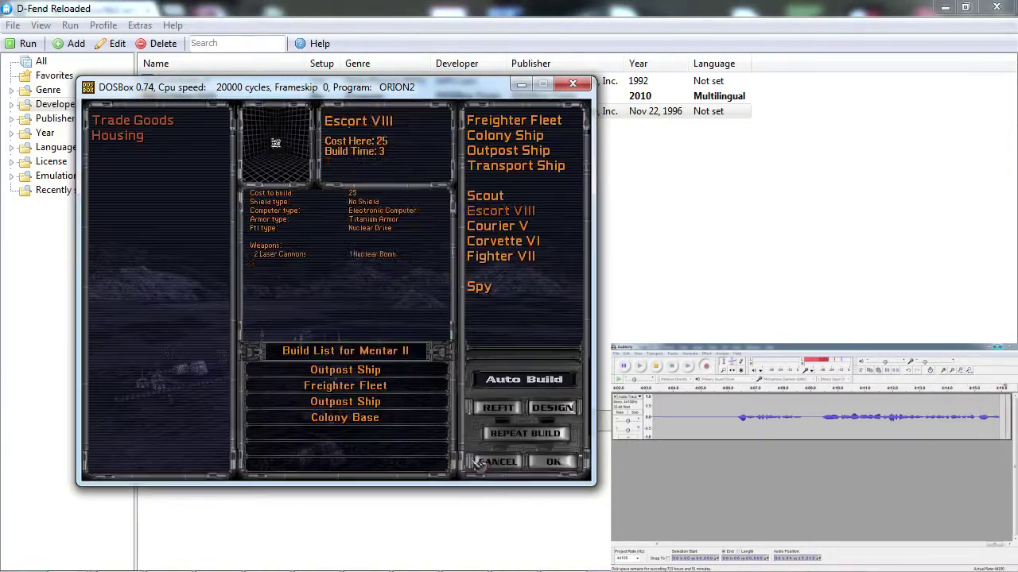
left_click(552, 463)
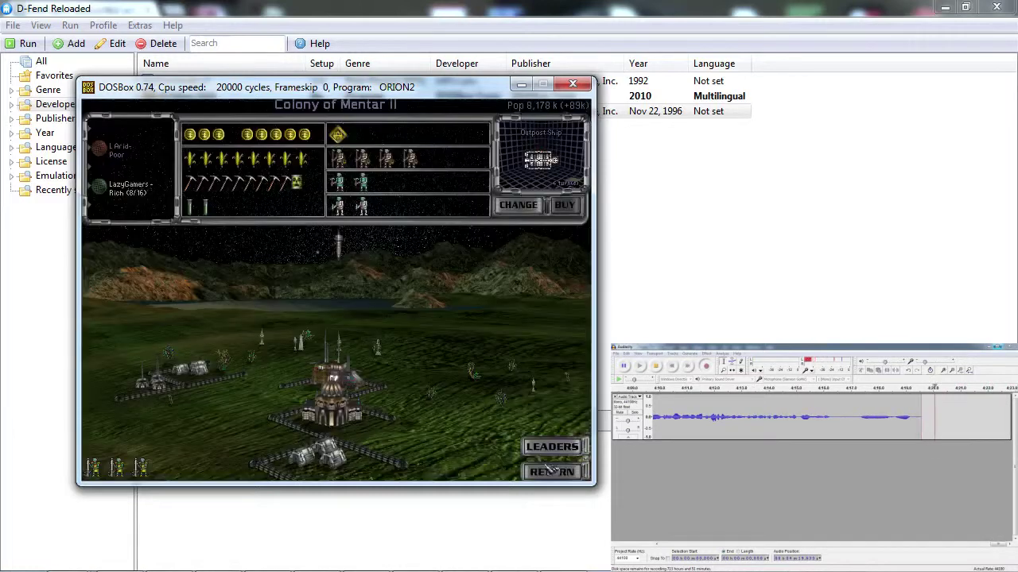
left_click(553, 472)
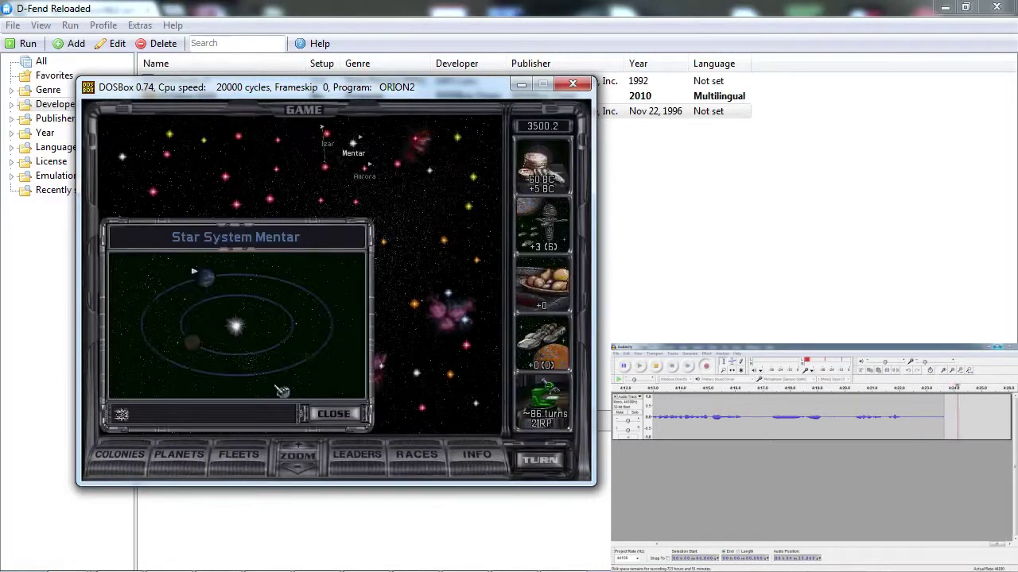
left_click(361, 415)
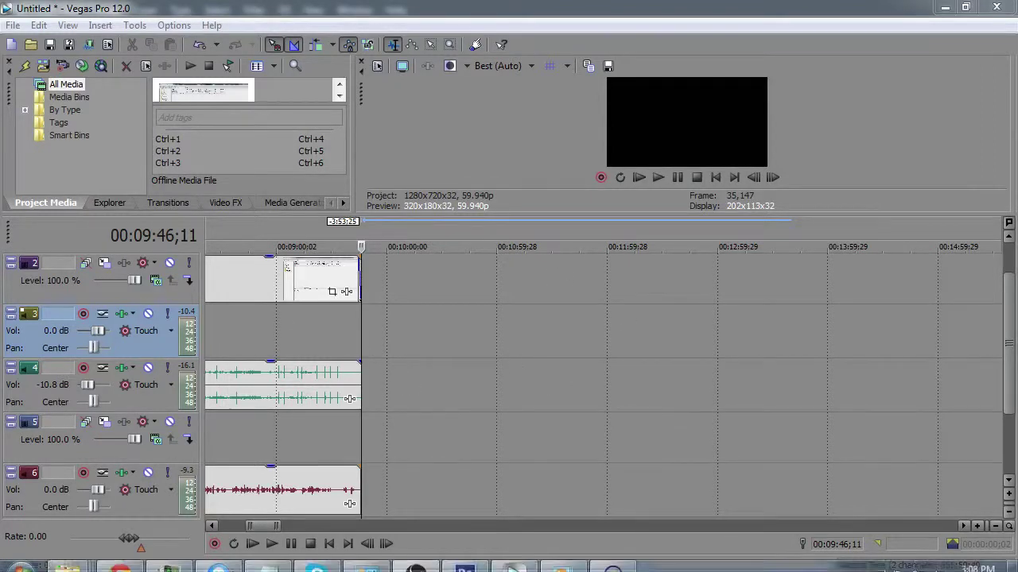
Switch to Vegas Pro, place the recorded gameplay clip on the timeline at 00:09:46;11 and move its audio to track 4
mouse_move(415, 557)
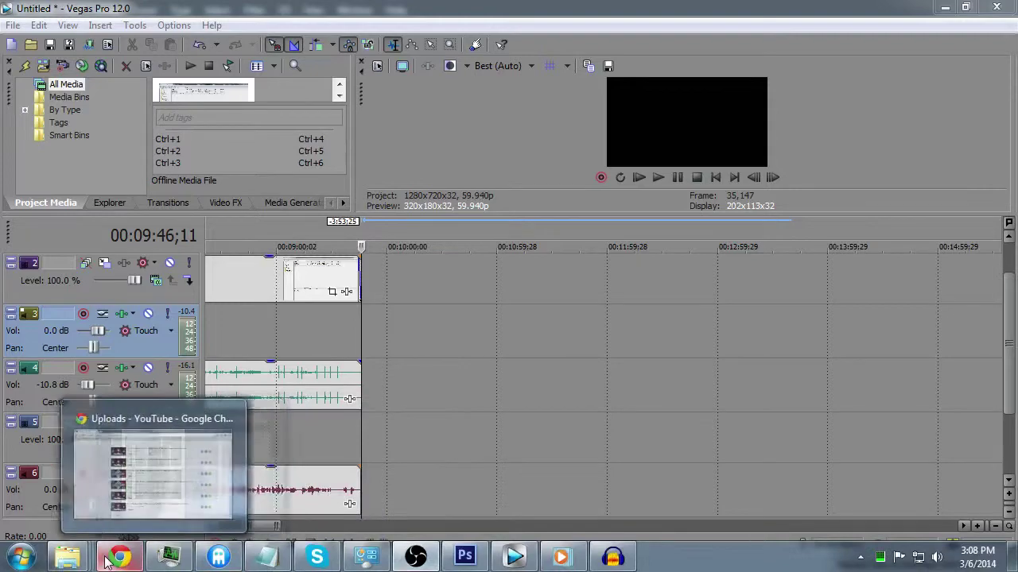
right_click(70, 563)
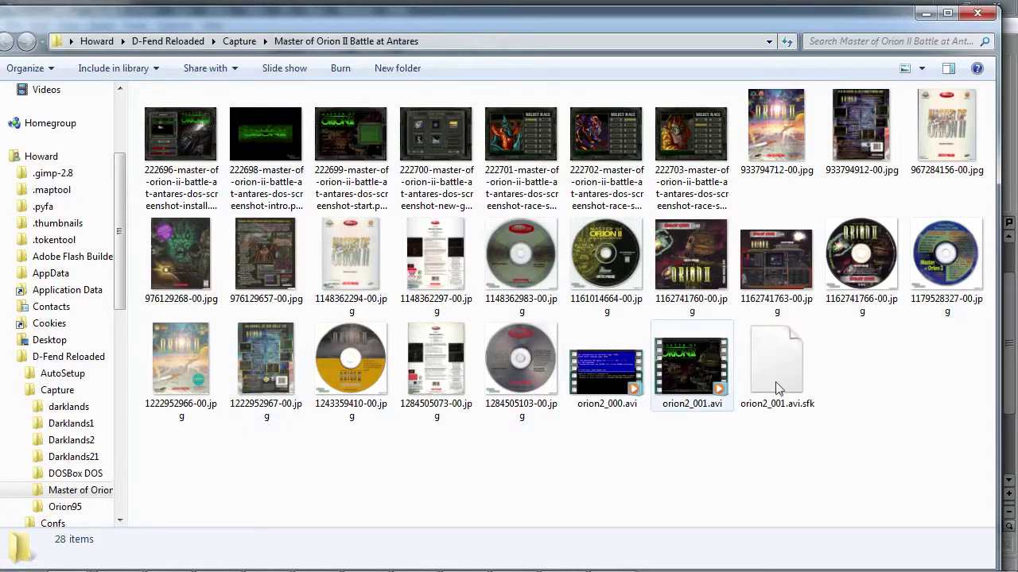
left_click(701, 360)
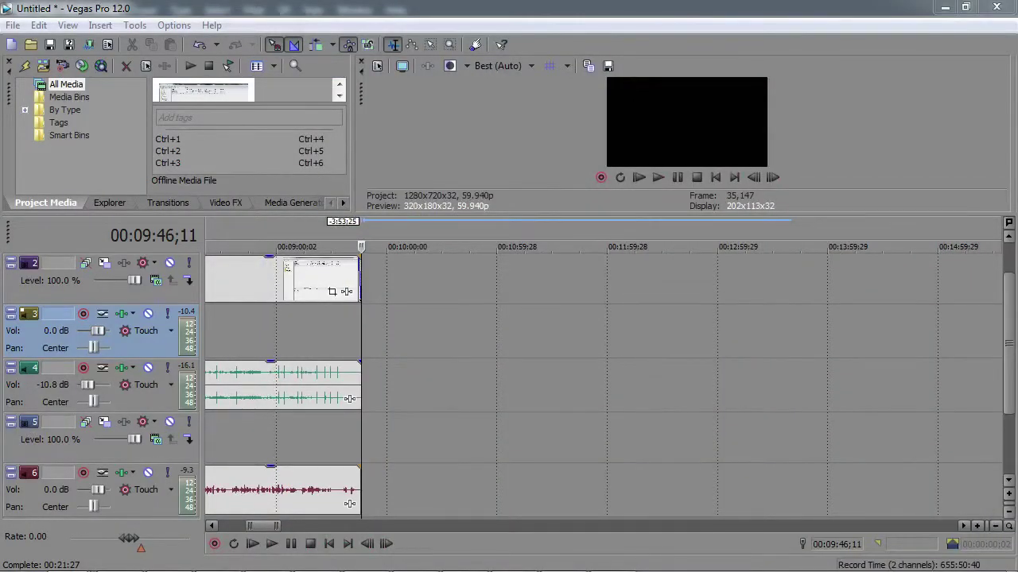
left_click_drag(1002, 373, 377, 279)
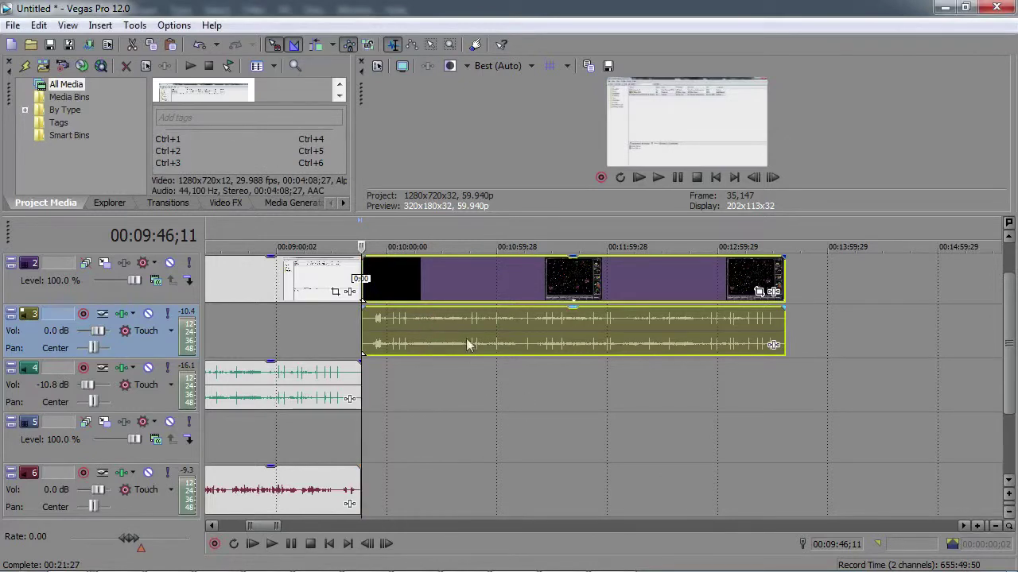
left_click(440, 273)
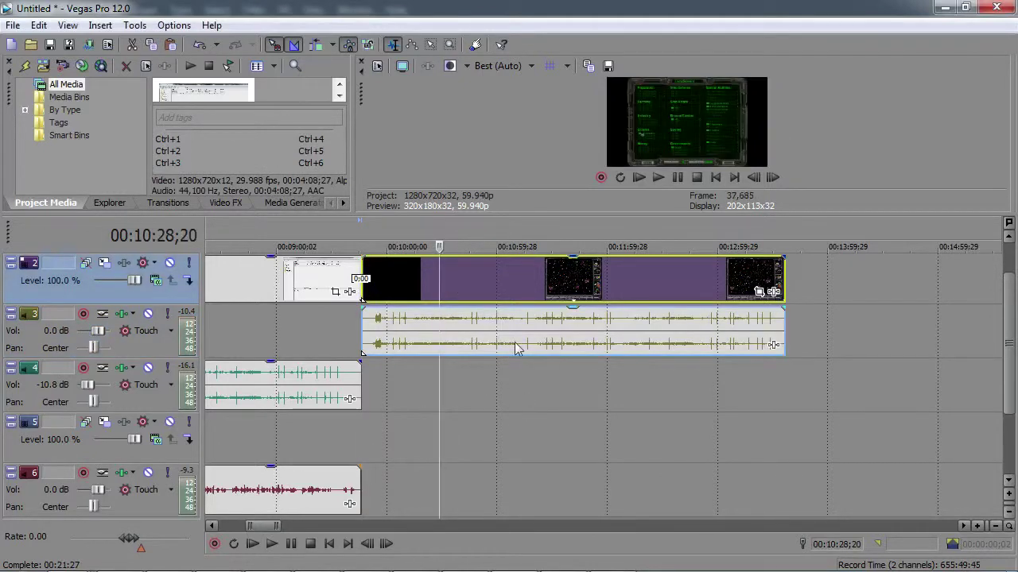
left_click_drag(455, 329, 456, 386)
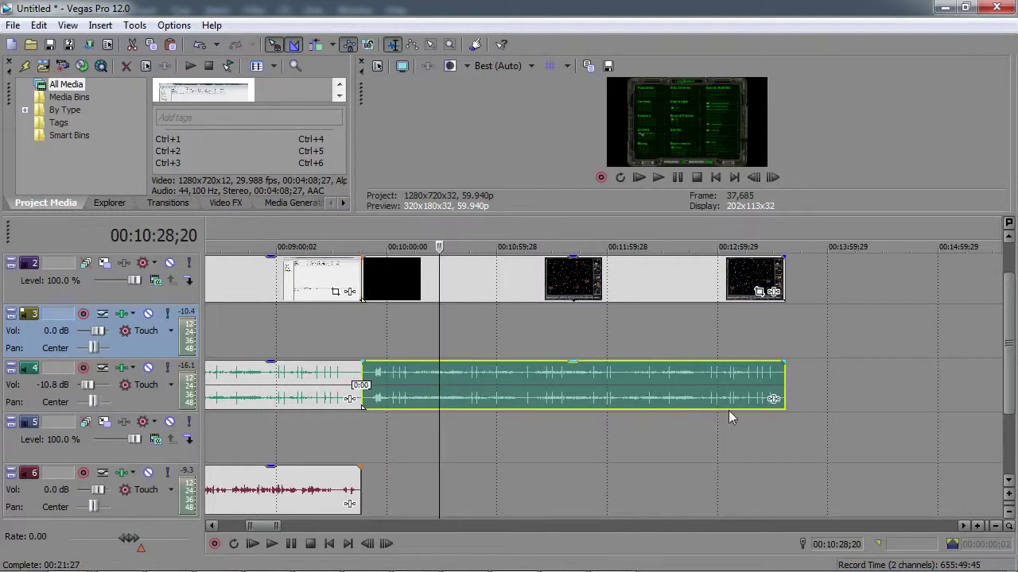
Place the voice recording on track 3, starting at the beginning of the new gameplay clip at 00:09:46;11
left_click(294, 483)
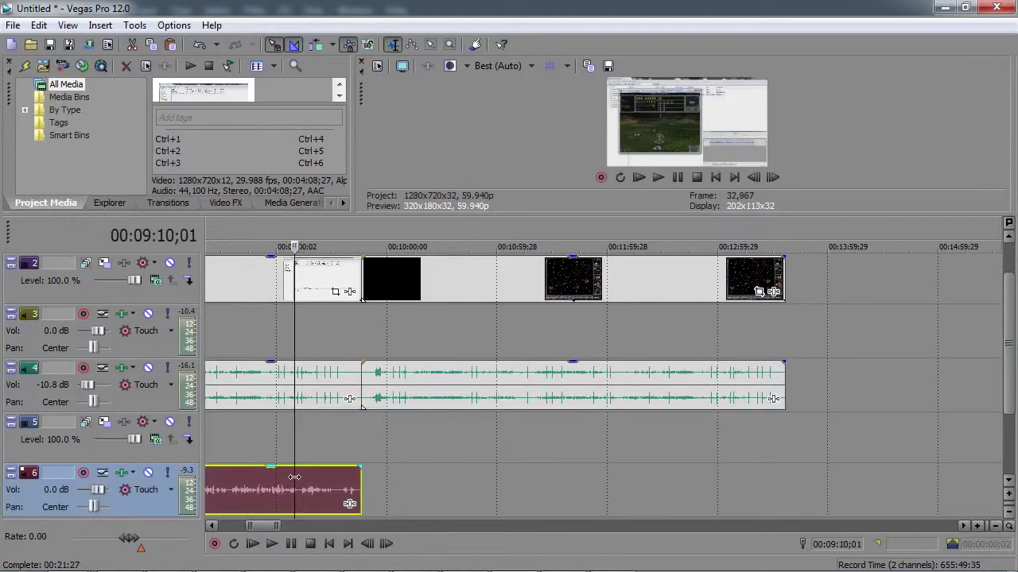
left_click(373, 340)
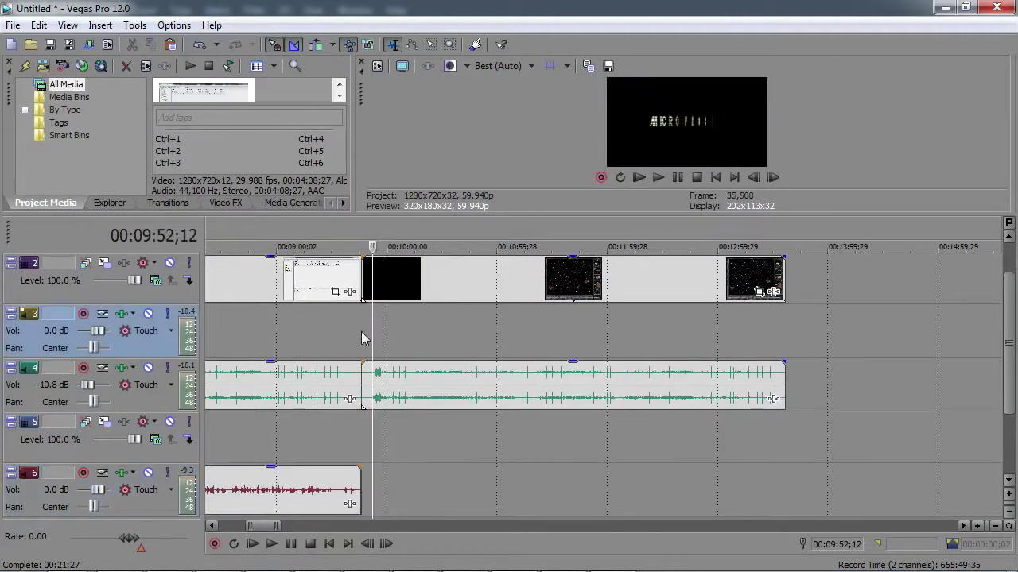
left_click(362, 332)
key("ctrl+v")
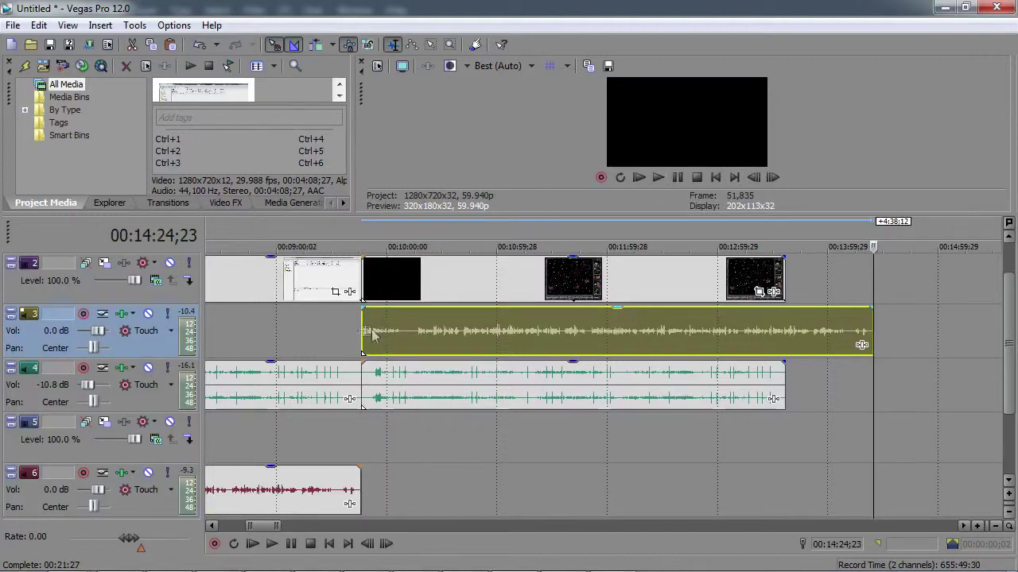
Trim about 27 seconds off the start of the track 3 voice recording and shift it back to begin at 00:09:46;11
left_click_drag(363, 322, 412, 320)
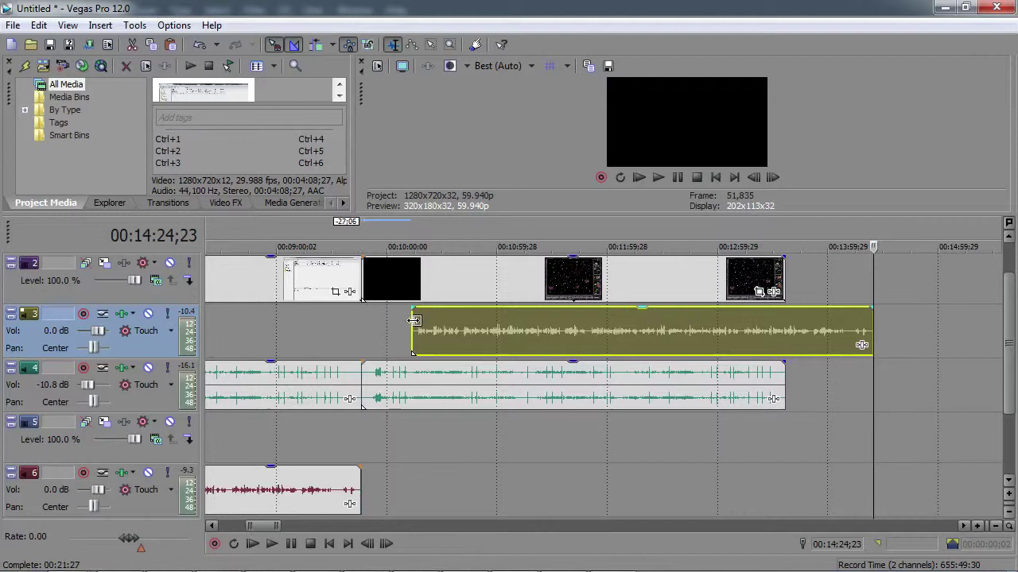
left_click_drag(457, 320, 411, 324)
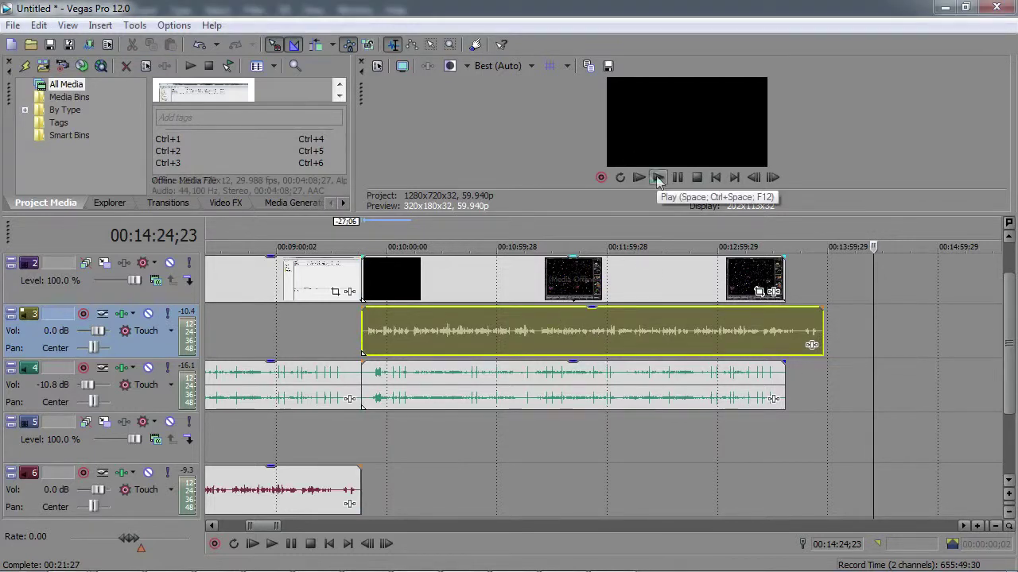
Trim about 12 seconds off the start of the track 3 voice recording and realign it to begin at 00:09:46;11
left_click(361, 235)
scroll(430, 314, "up", 3)
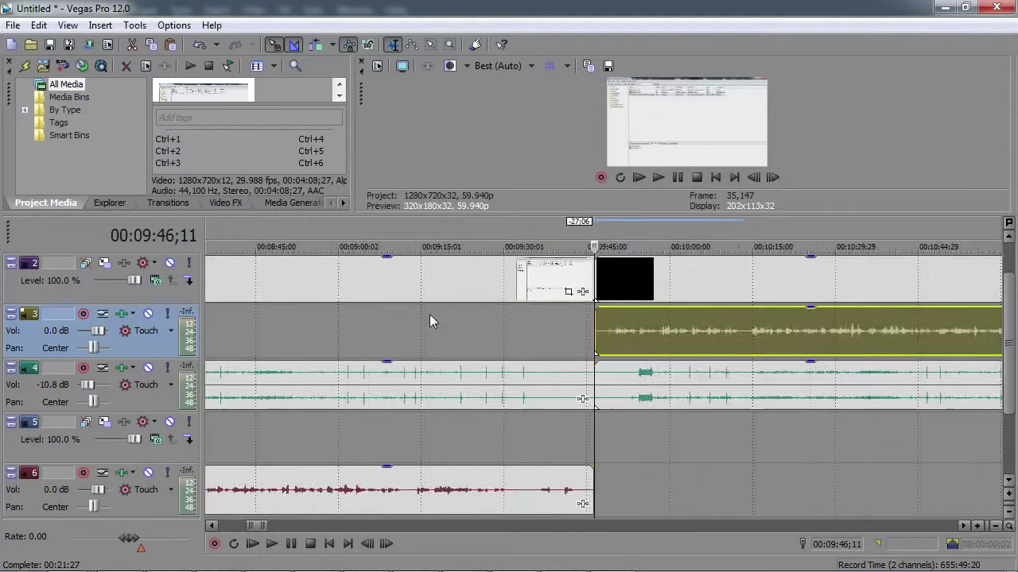
left_click(610, 237)
scroll(625, 238, "up", 2)
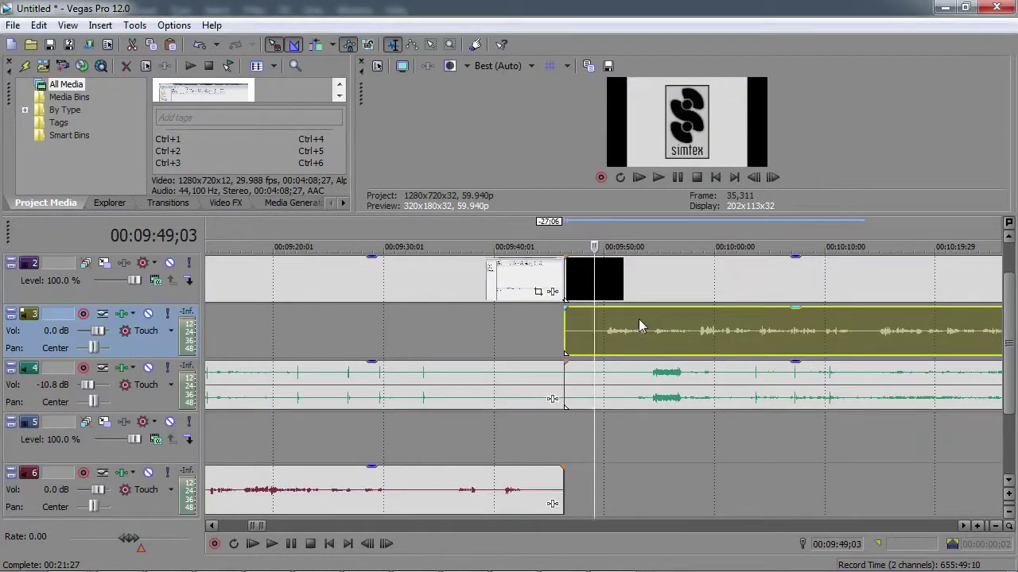
left_click(624, 235)
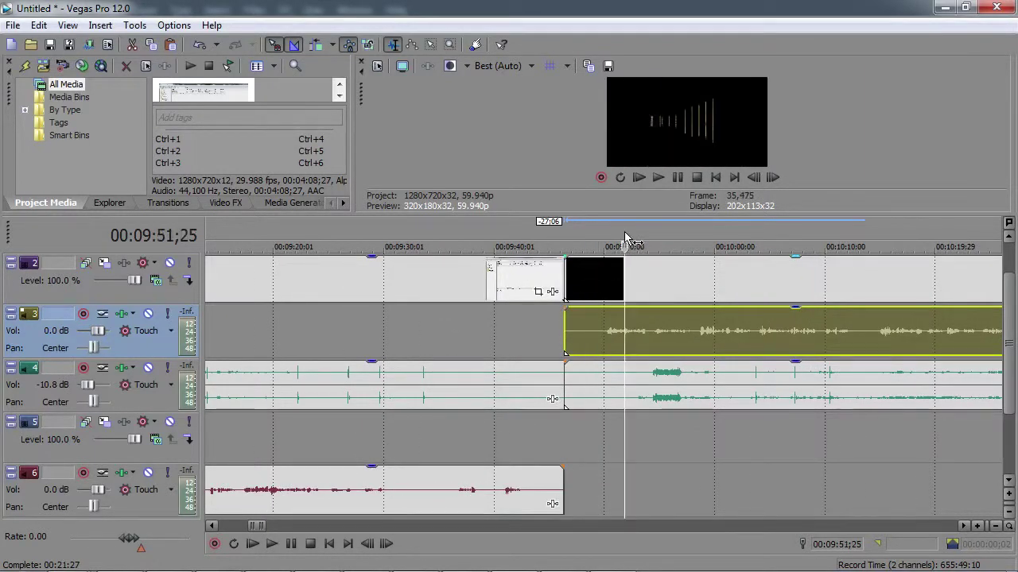
left_click(657, 176)
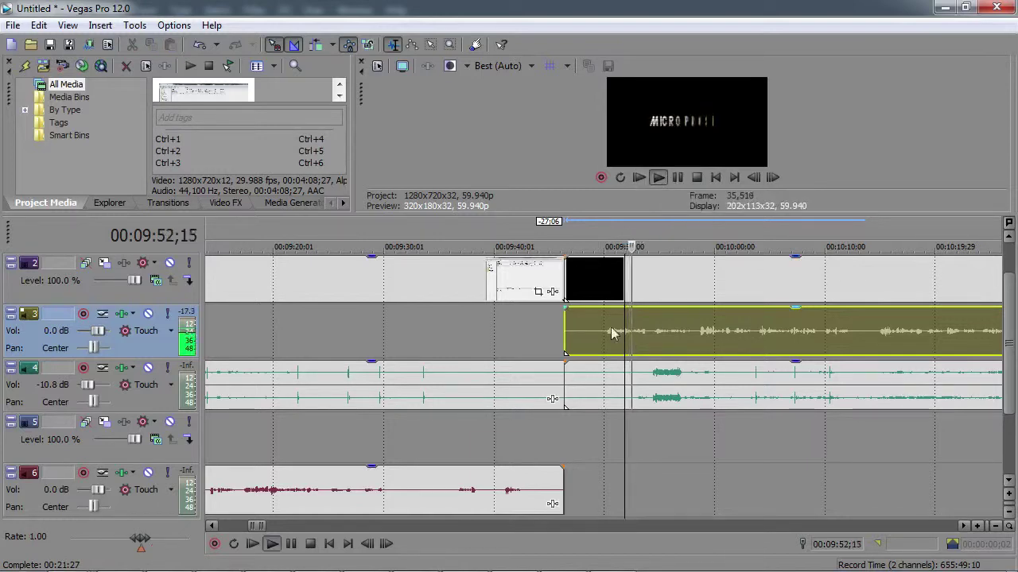
mouse_move(566, 318)
left_mouse_down()
mouse_move(696, 319)
mouse_move(566, 320)
left_mouse_up()
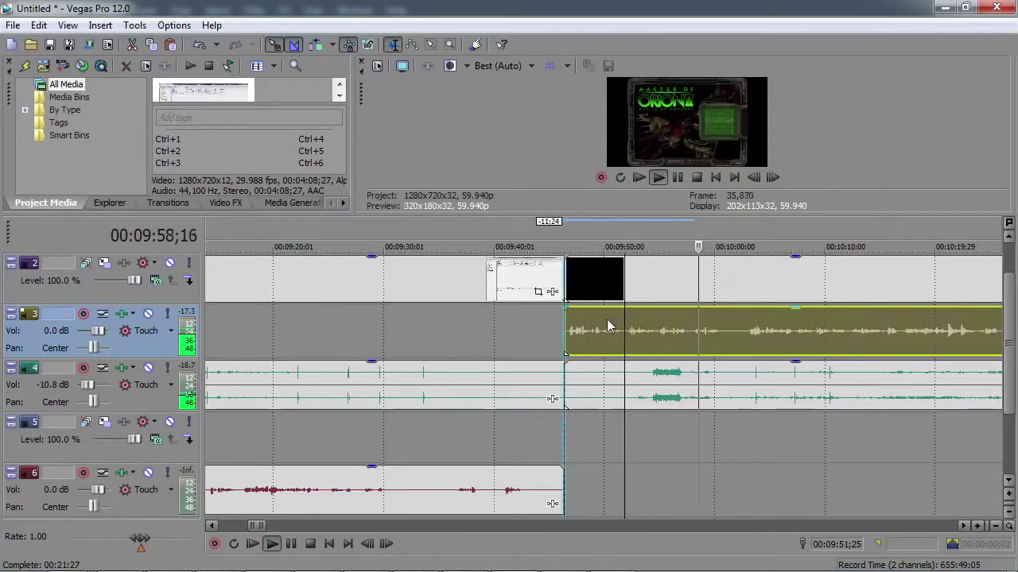
Replay the start of the voice recording, trim about 5.5 seconds more off it and realign it to 00:09:46;11
key("space")
key("space")
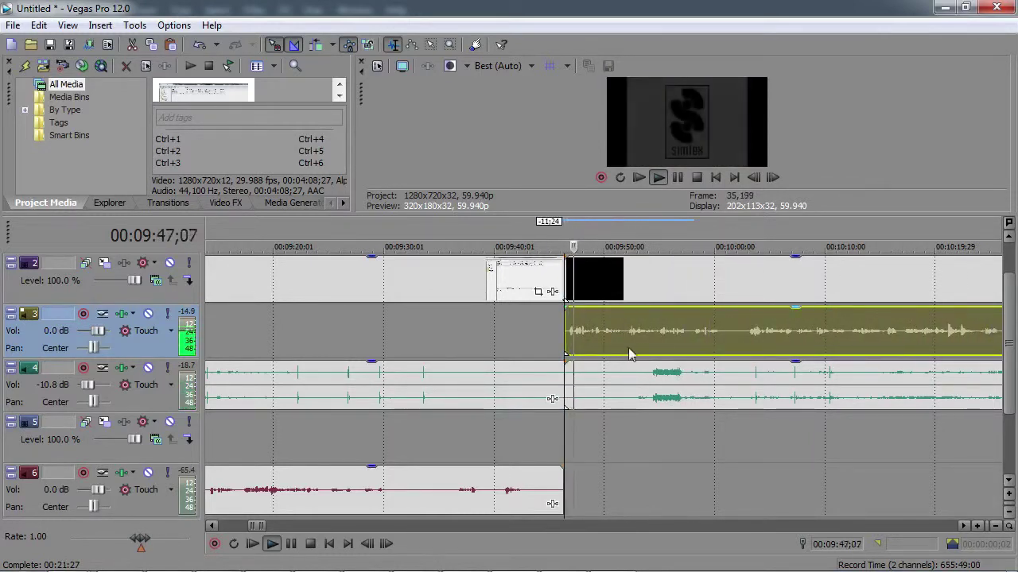
mouse_move(565, 318)
left_mouse_down()
mouse_move(626, 318)
mouse_move(565, 318)
left_mouse_up()
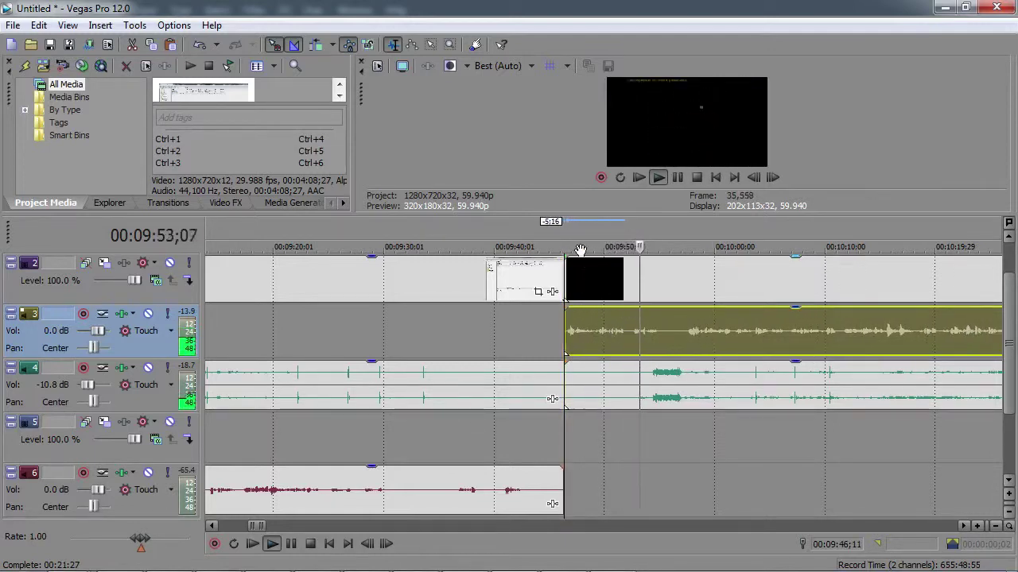
Play the race selection part to check sync and shift the track 3 voice recording about 3 seconds later in two moves
key("space")
key("space")
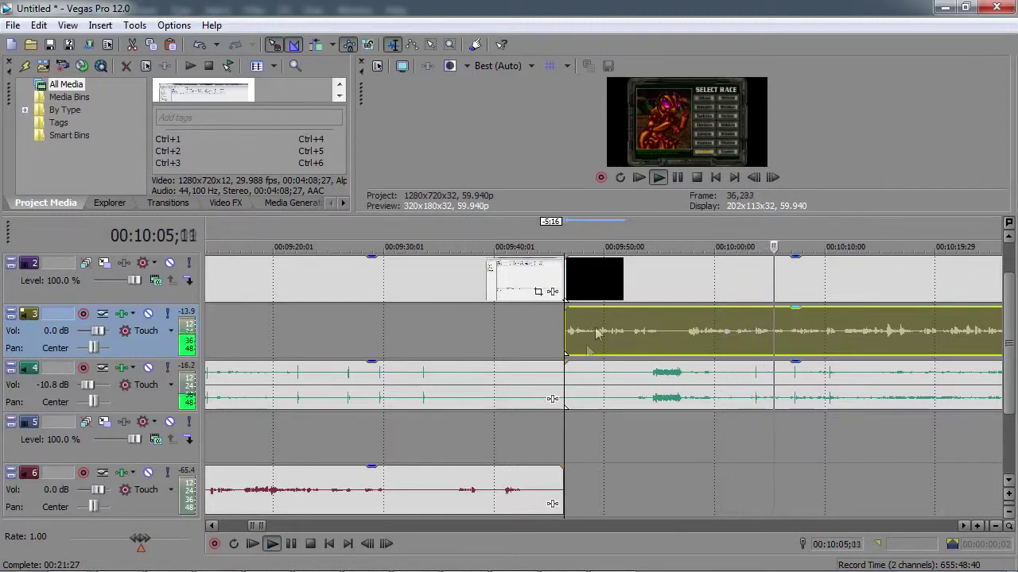
left_click_drag(596, 332, 684, 329)
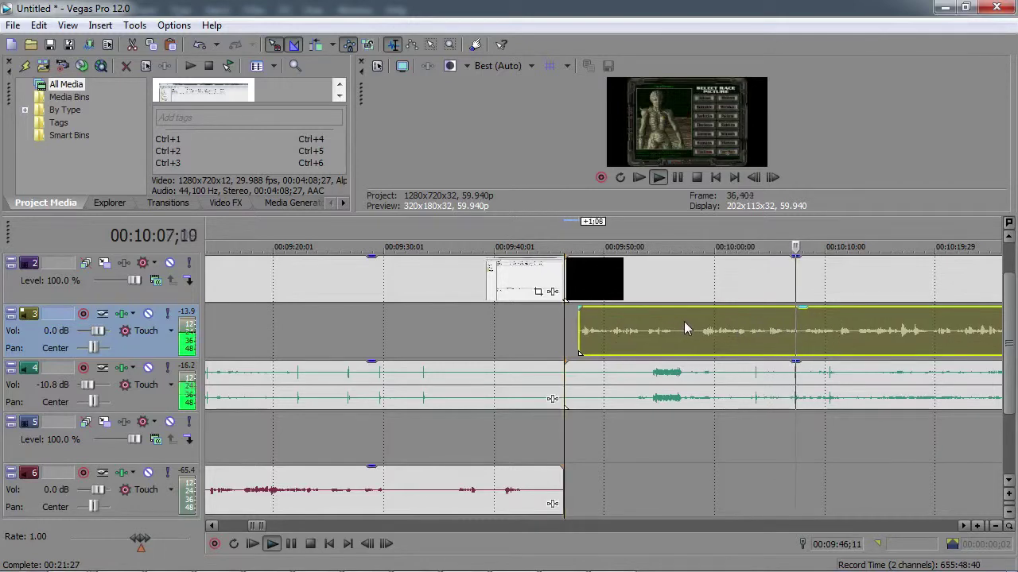
left_click(783, 231)
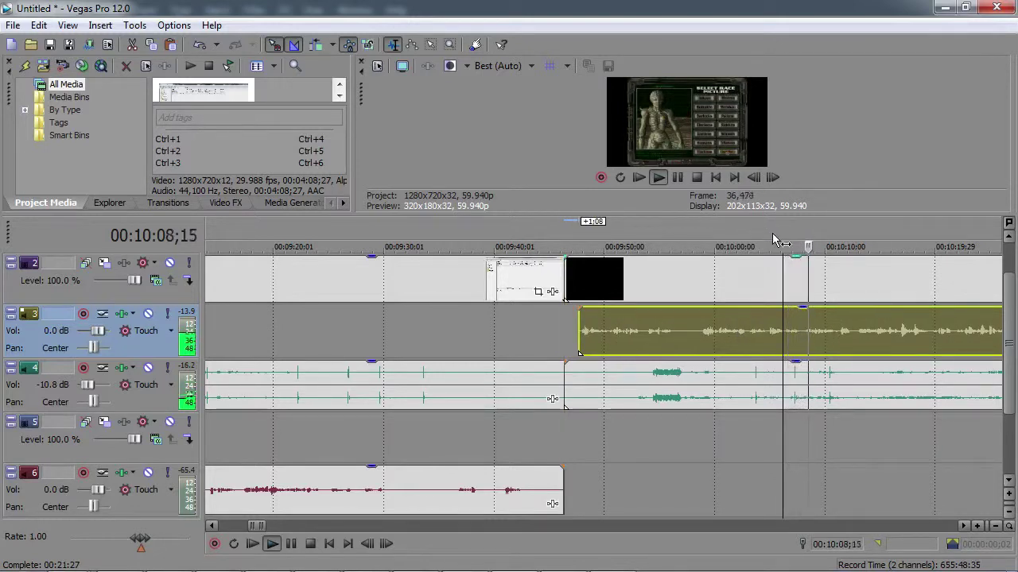
left_click_drag(687, 334, 705, 335)
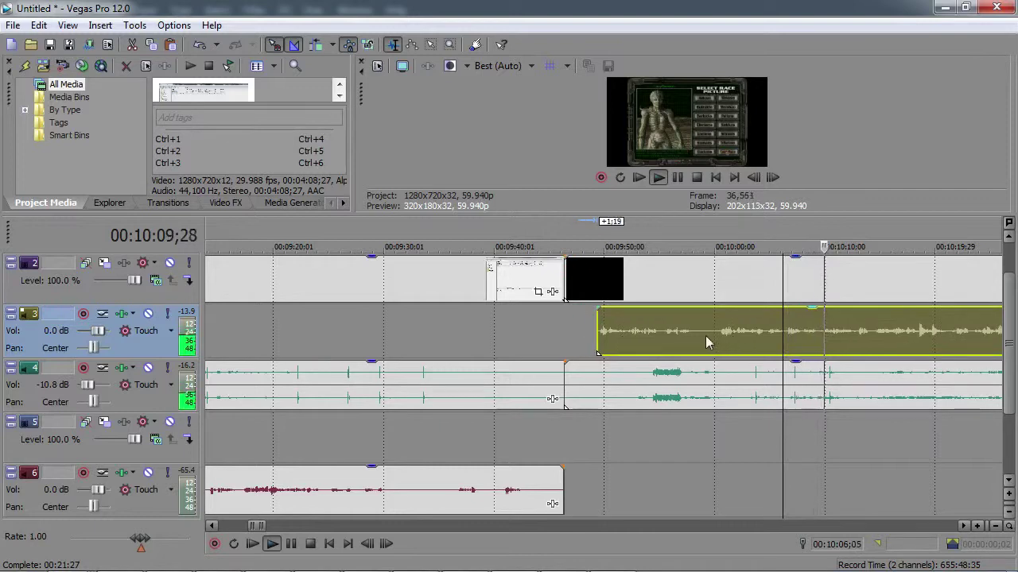
left_click(787, 238)
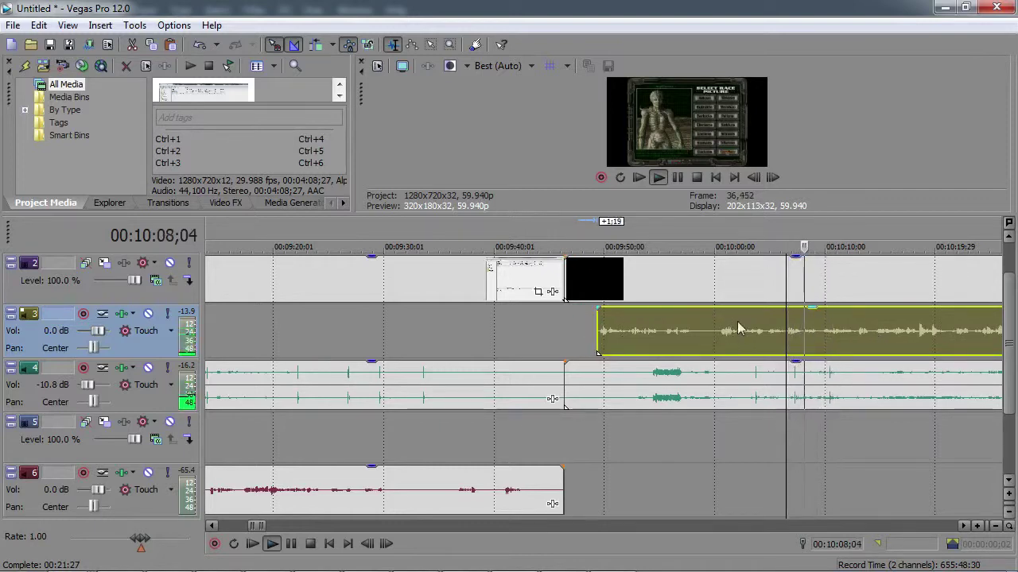
Play back the opening of the new gameplay clip from several points to check that the voice recording matches the video
left_click(598, 238)
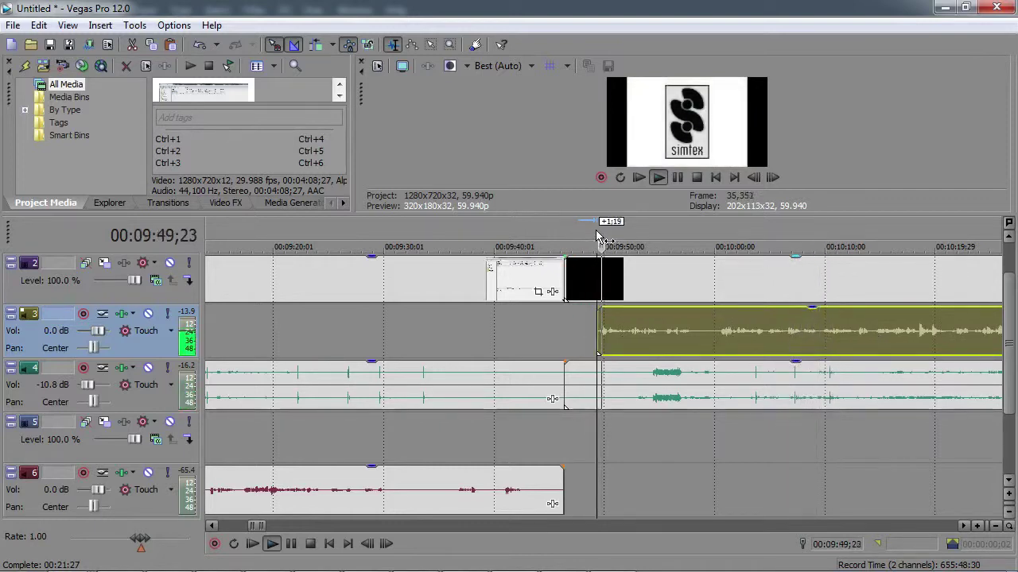
left_click(574, 239)
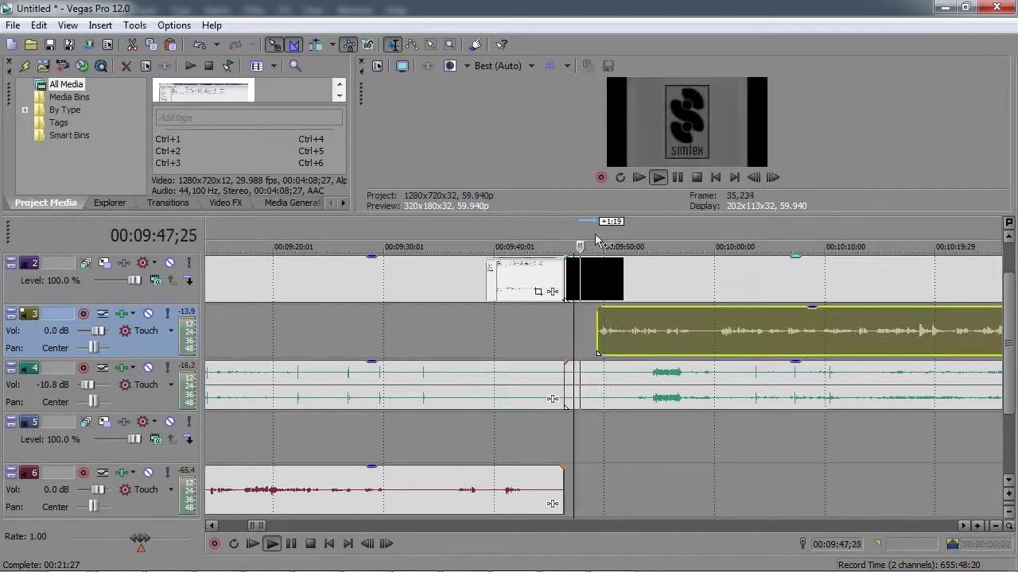
left_click(616, 238)
left_click(657, 240)
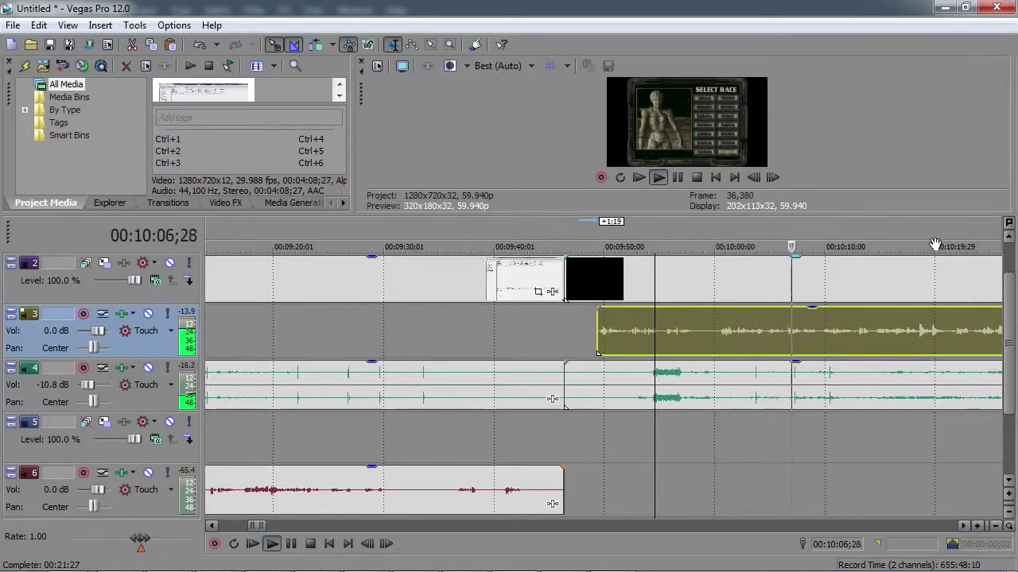
Check playback near the end of the gameplay clip, and trim the end of the track 3 voice recording to the clip's end
left_click(264, 526)
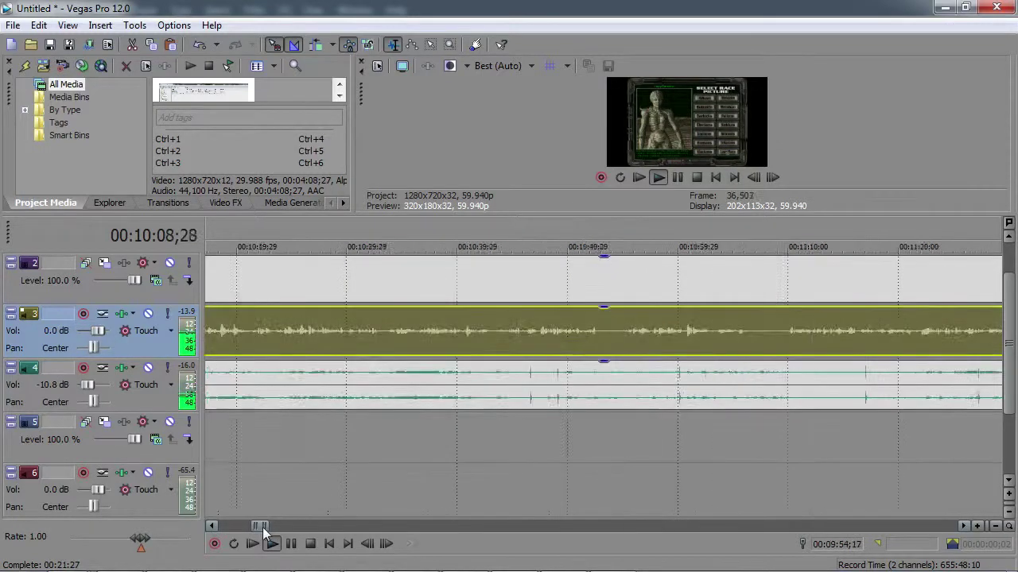
left_click_drag(264, 528, 270, 532)
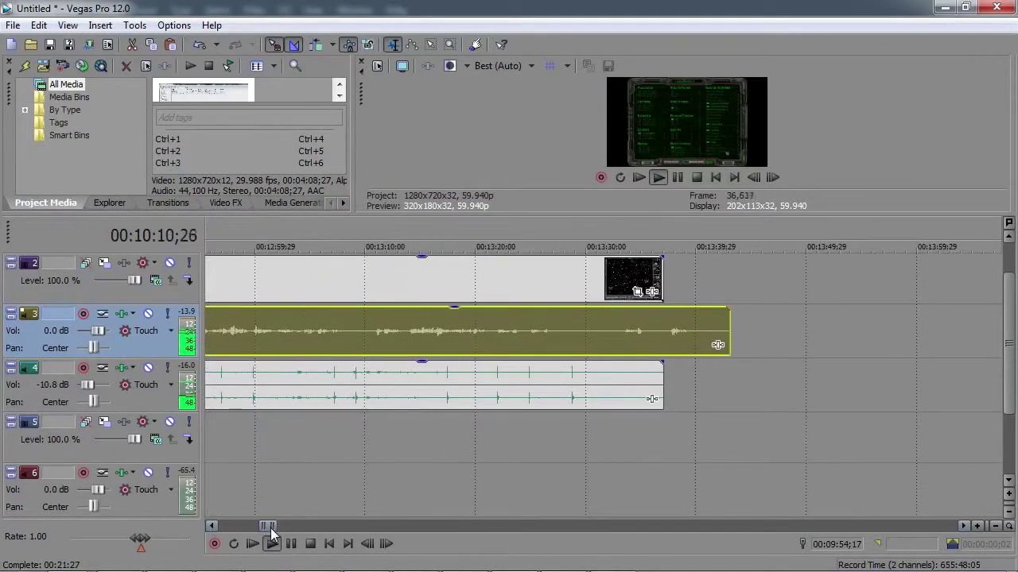
left_click(625, 230)
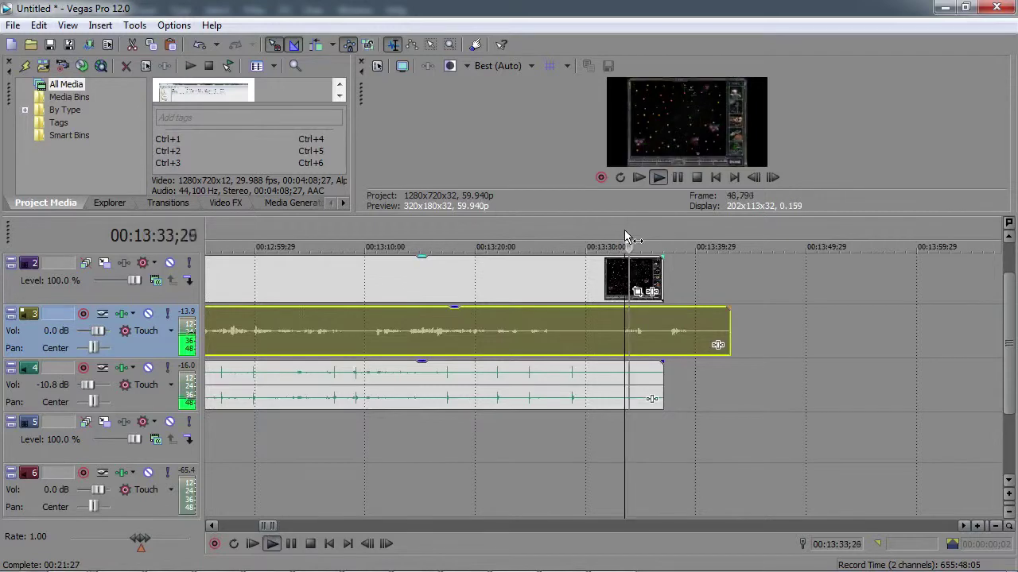
left_click(498, 231)
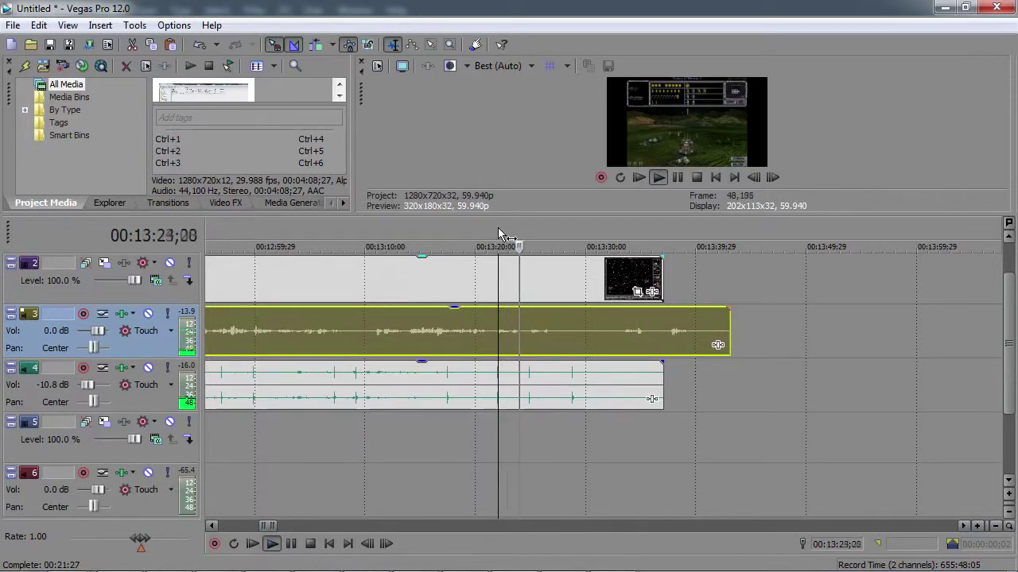
left_click(697, 176)
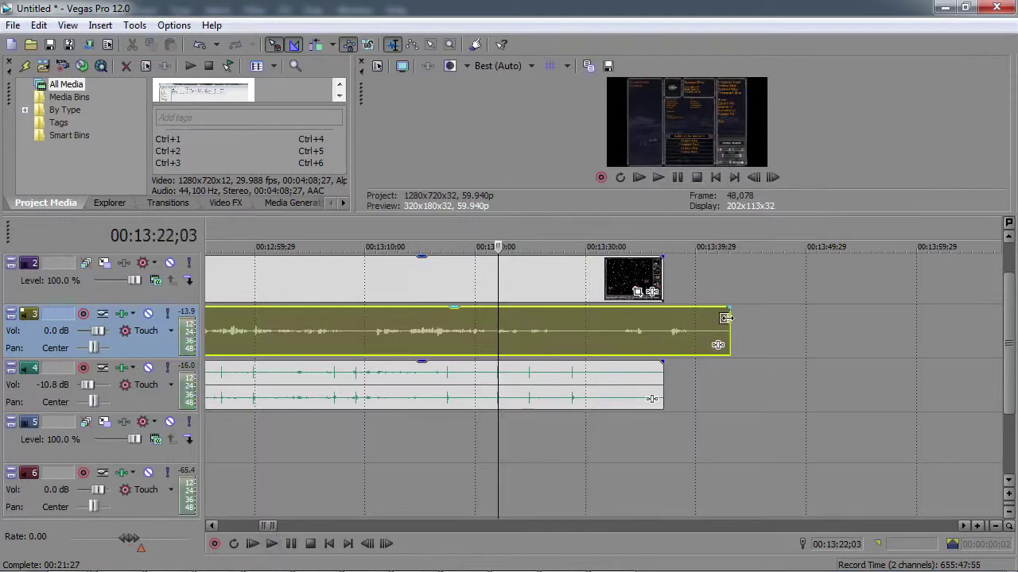
left_click_drag(725, 318, 663, 327)
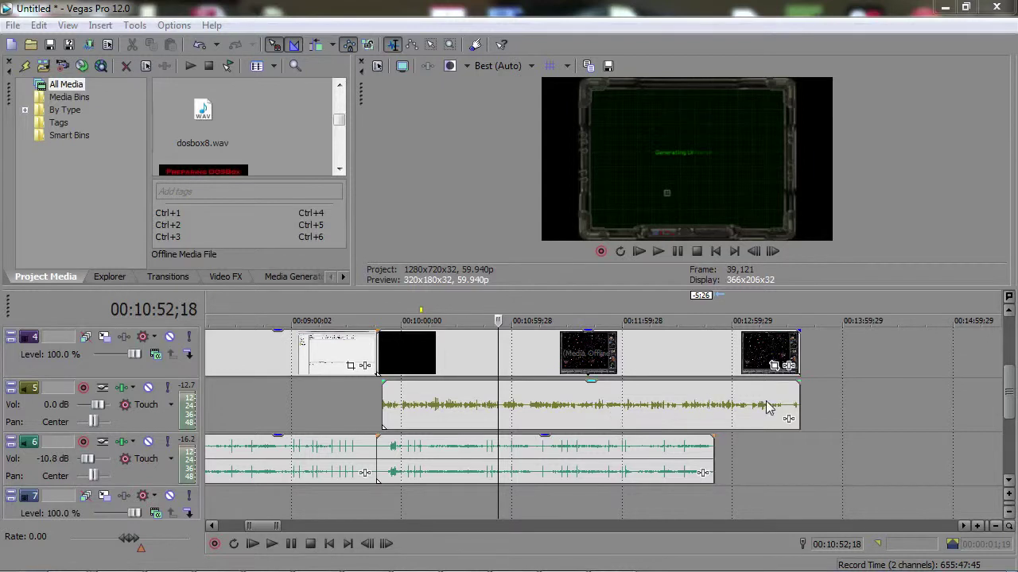
Split the track 5 voice recording at 00:11:08;07
left_click(503, 300)
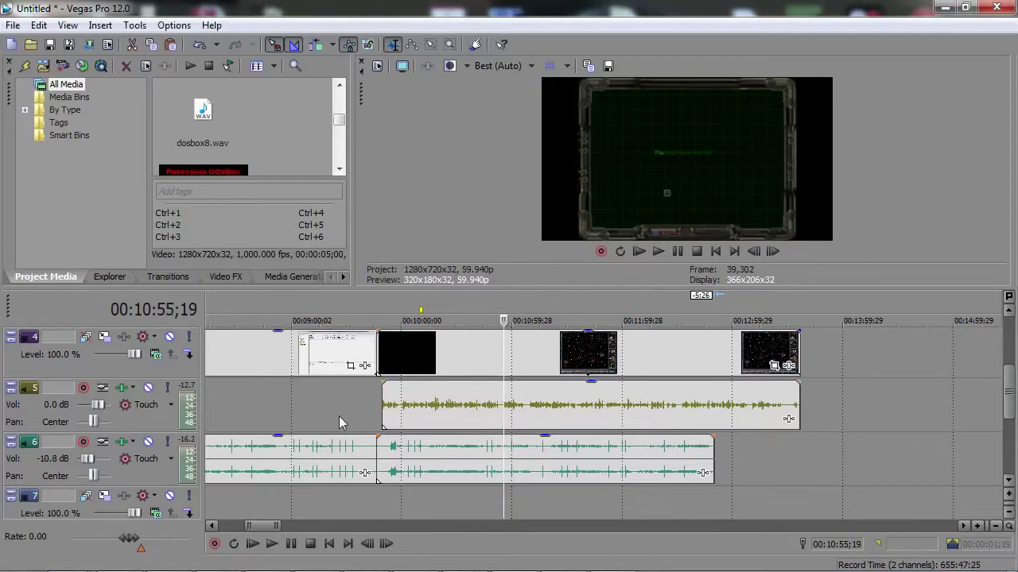
scroll(513, 398, "up", 2)
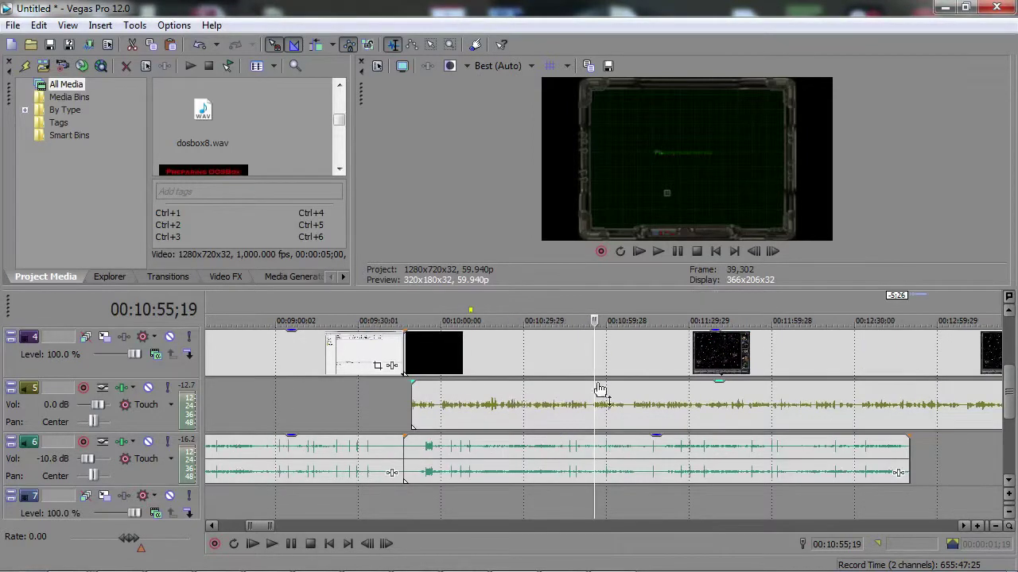
scroll(601, 390, "up", 2)
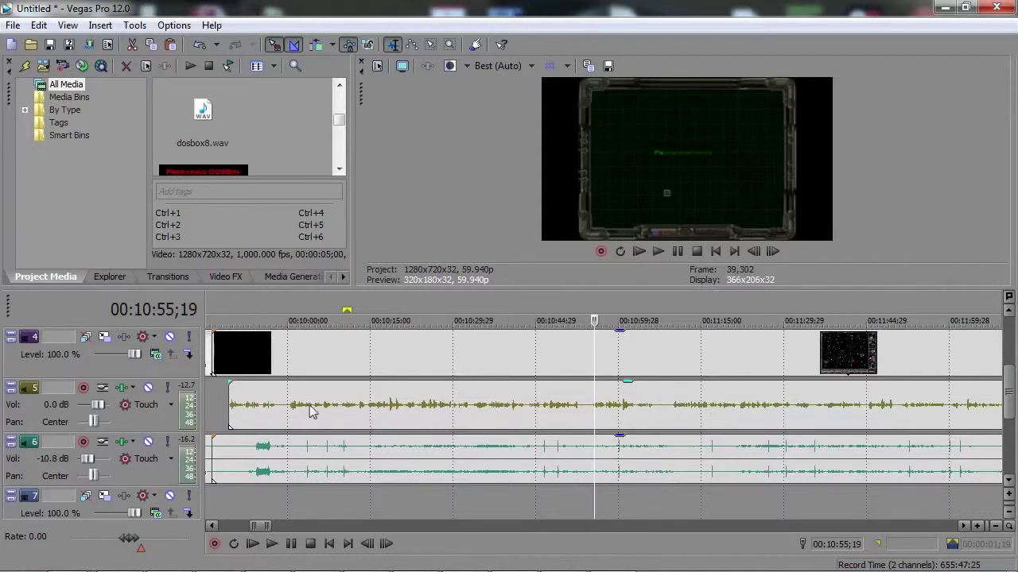
left_click(28, 416)
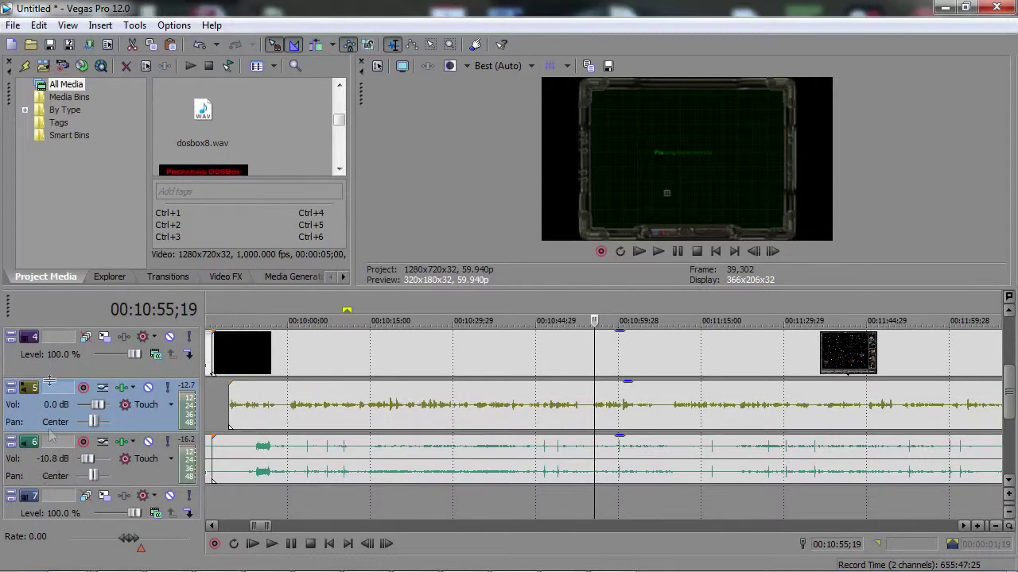
left_click(93, 367)
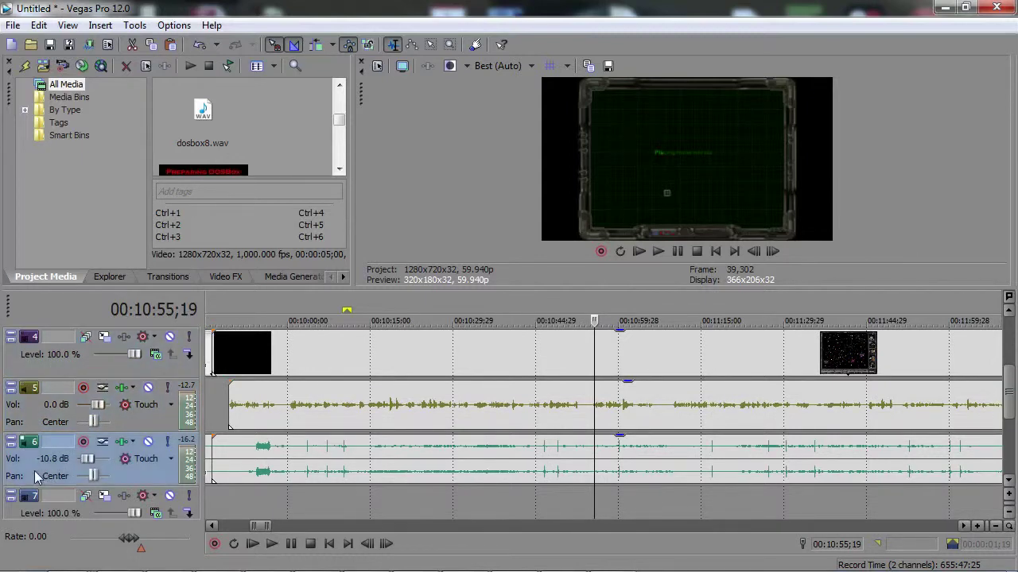
left_click(157, 430)
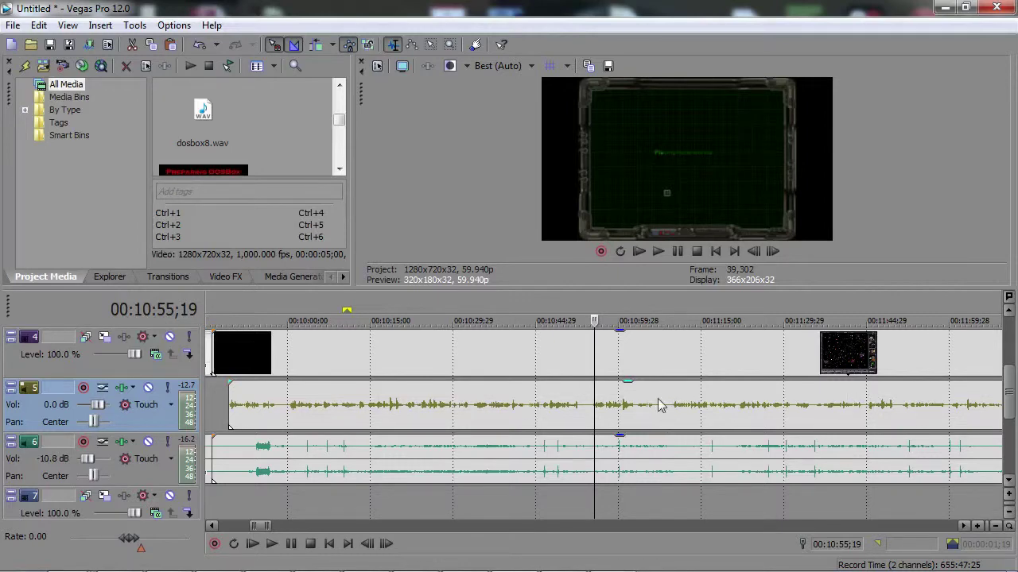
left_click(654, 312)
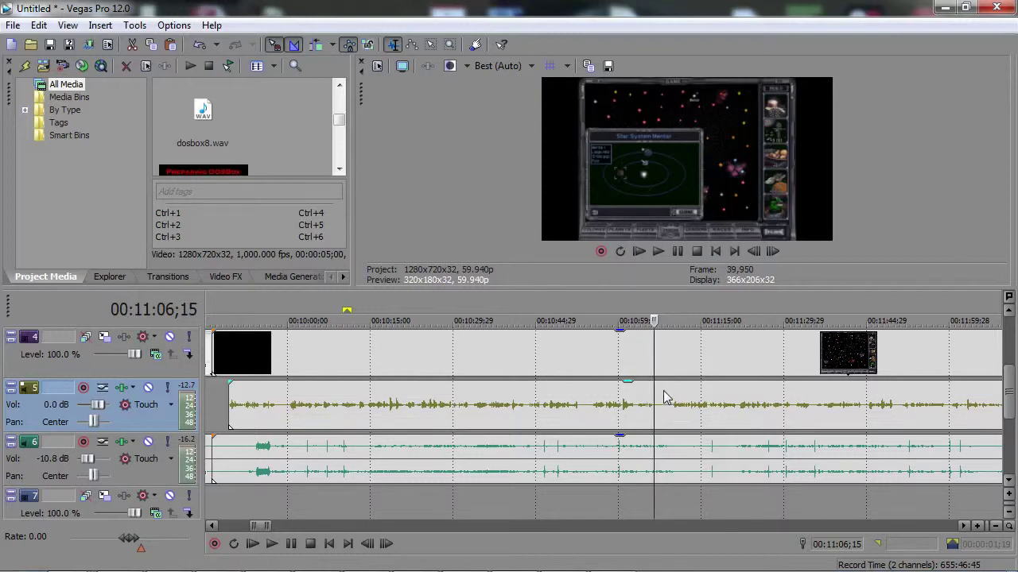
left_click(663, 397)
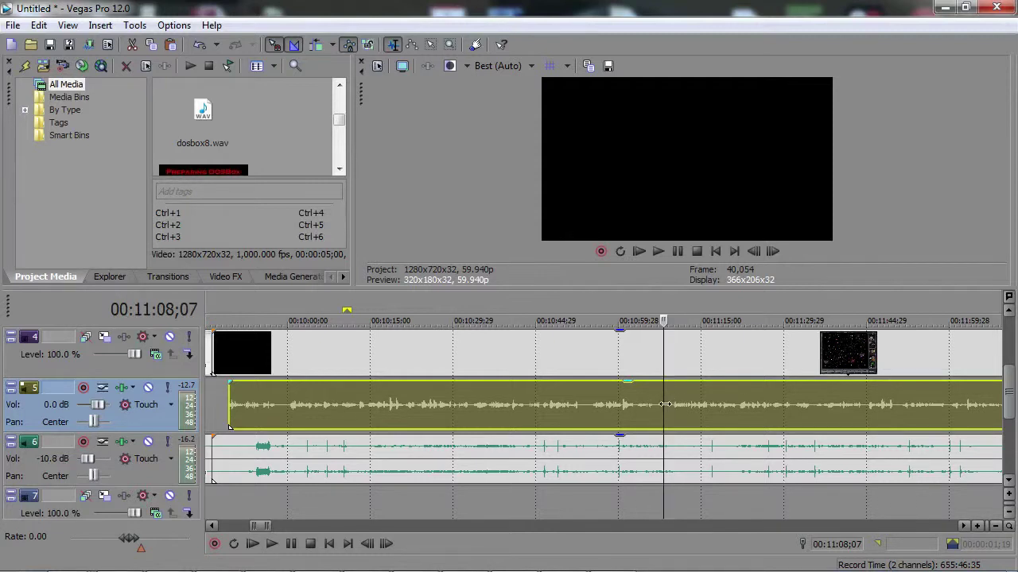
right_click(664, 404)
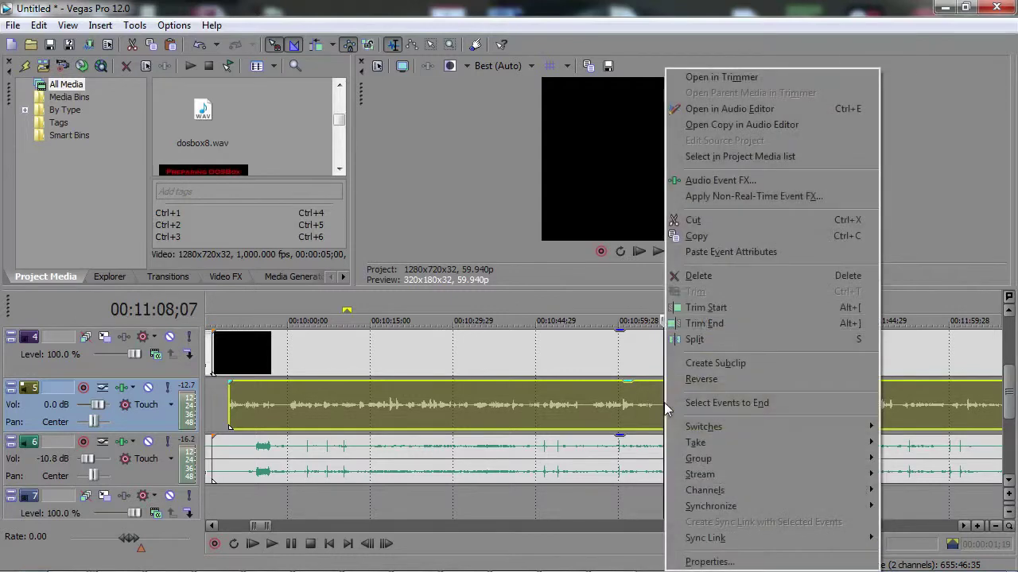
left_click(694, 340)
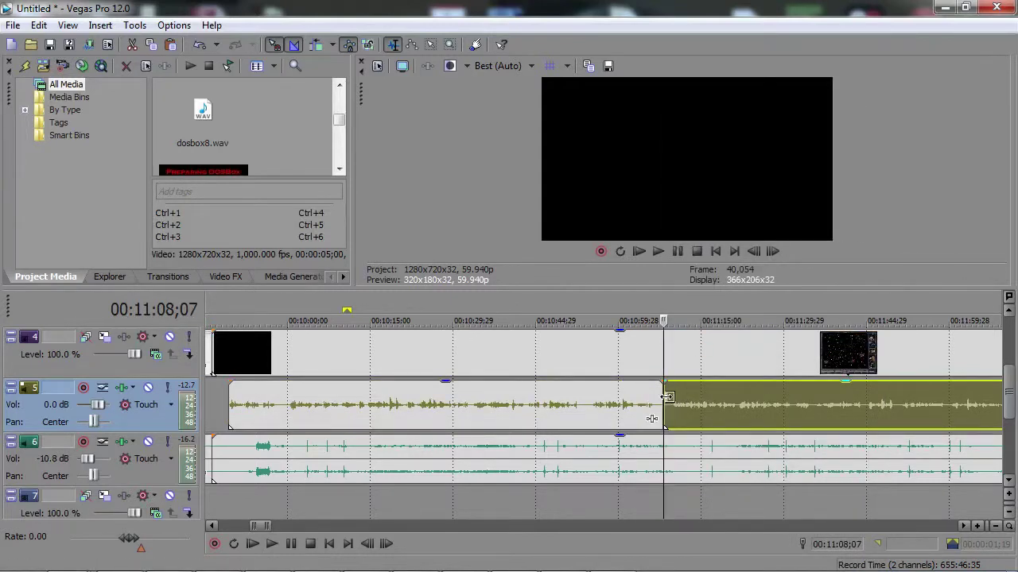
Try trimming a short piece on both sides of the track 5 split and moving the second part back to close the gap
left_click_drag(671, 397, 697, 401)
left_click(712, 399)
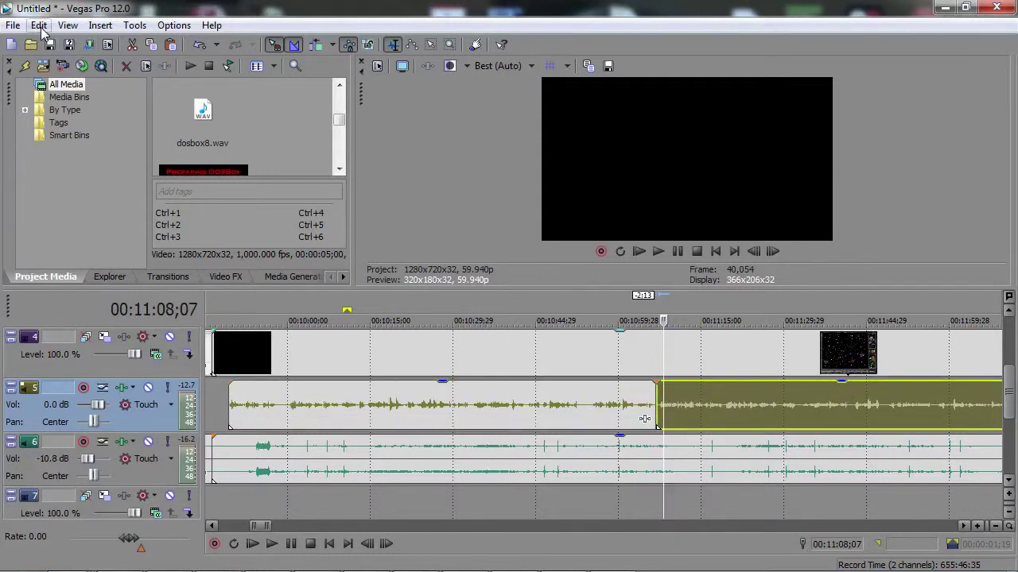
Undo the track 5 voice recording edits at 00:11:08;07: the second part's move, both trims and the split
left_click(39, 25)
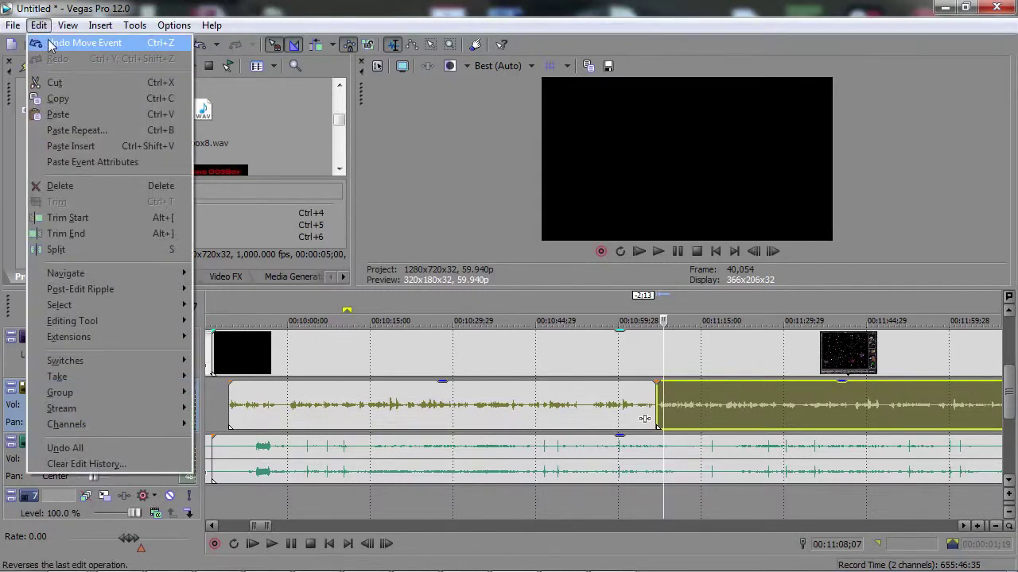
left_click(50, 45)
left_click(39, 26)
left_click(50, 42)
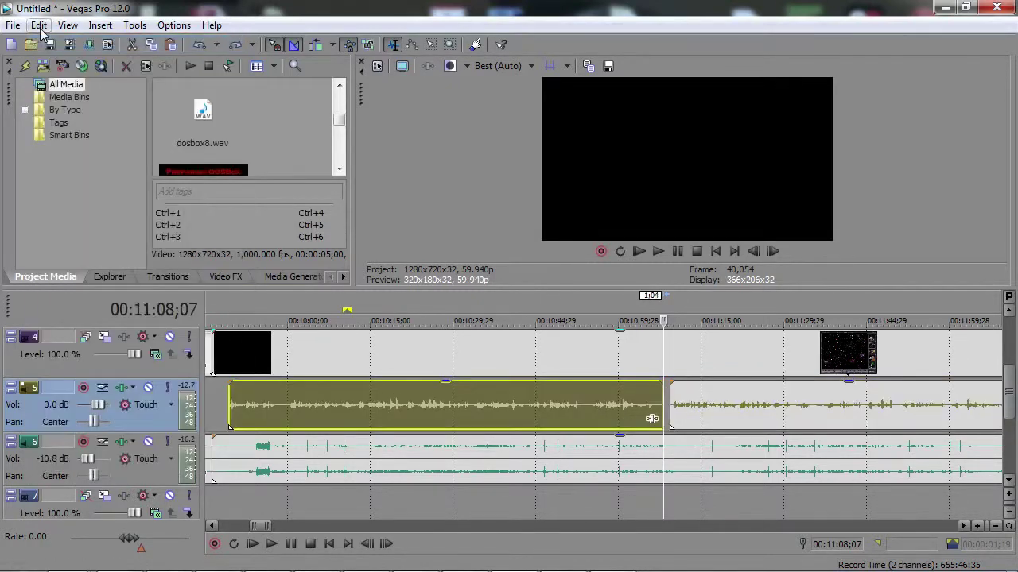
left_click(39, 26)
left_click(49, 42)
left_click(39, 26)
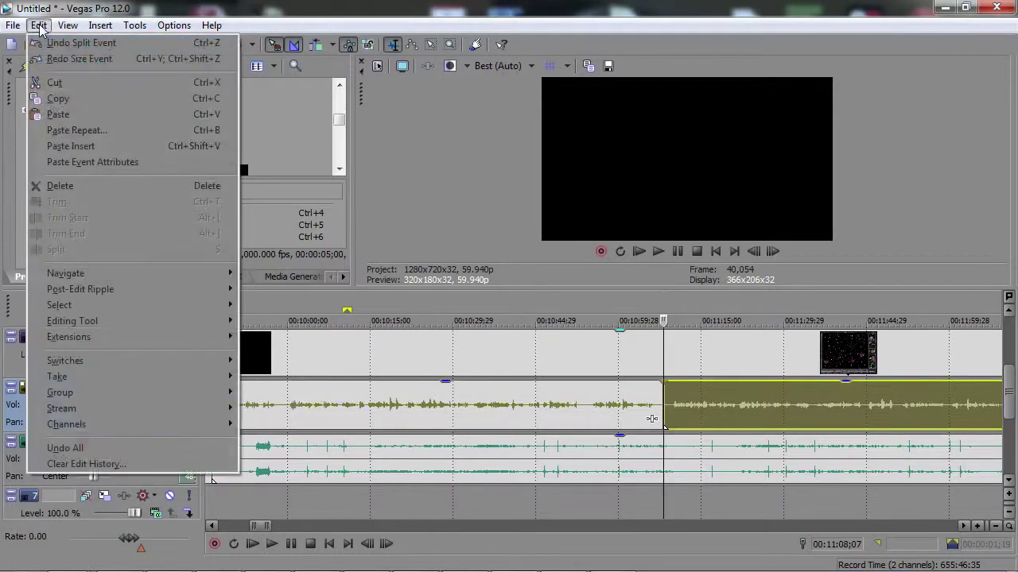
left_click(49, 43)
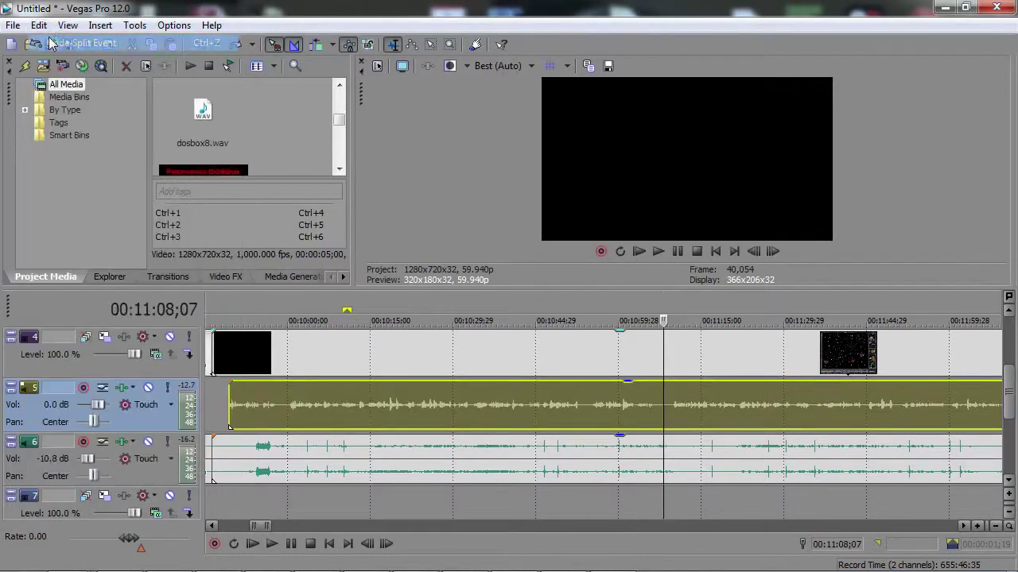
Split the track 5 voice recording again at 00:11:08;07, and try shifting its second part forward by 4:18 and back against the first
right_click(664, 400)
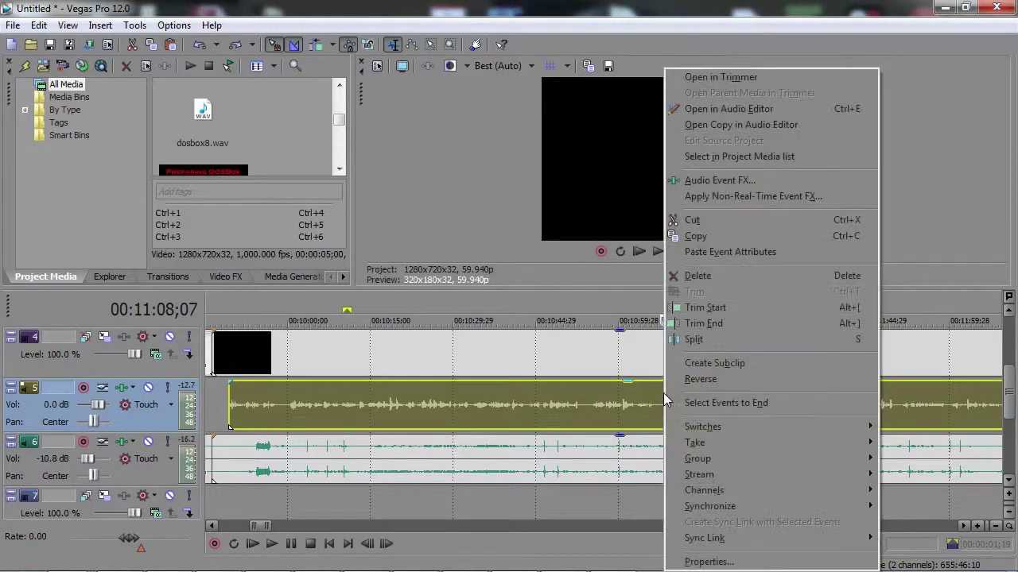
left_click(690, 341)
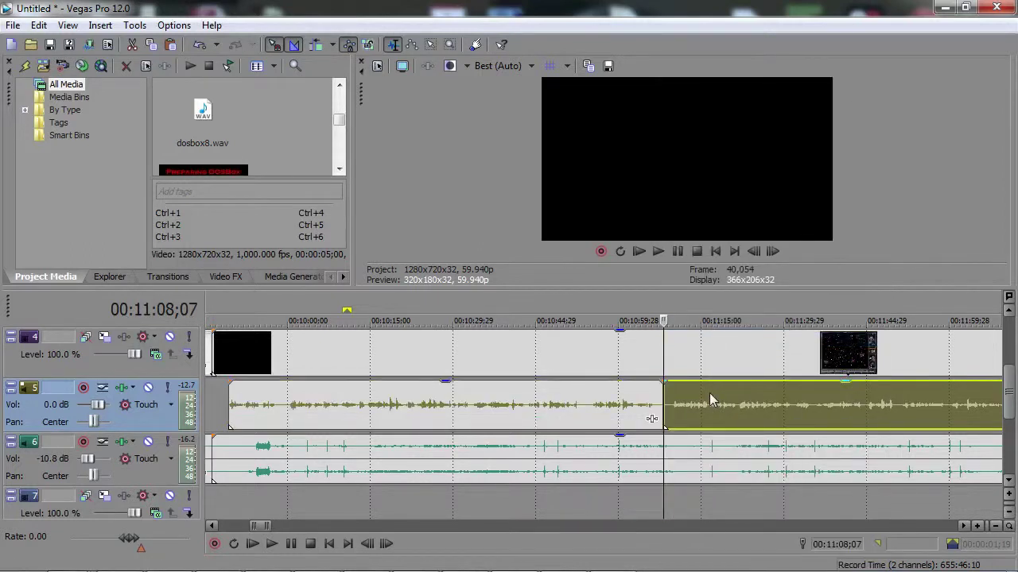
left_click_drag(709, 393, 735, 393)
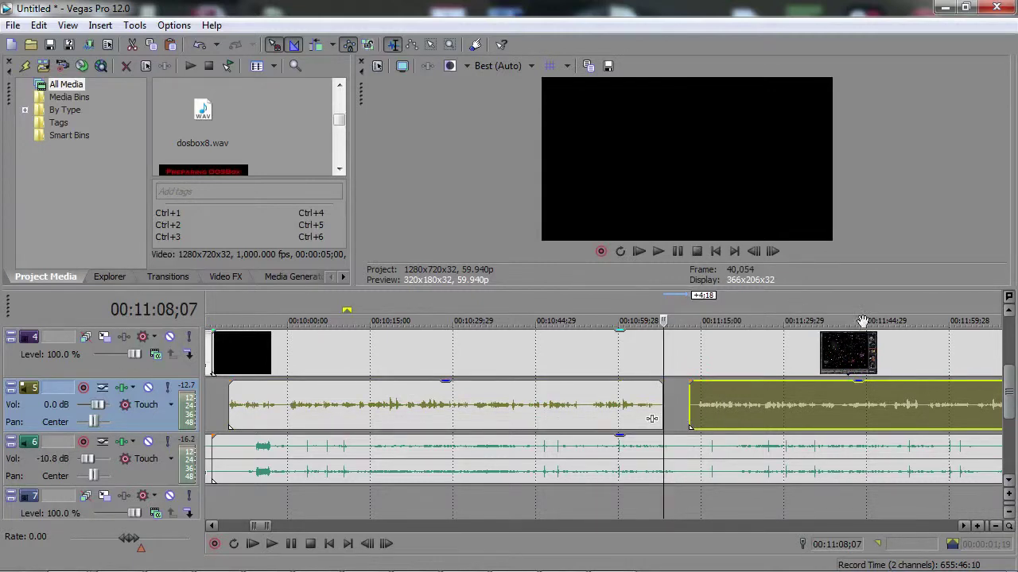
left_click_drag(745, 395, 723, 391)
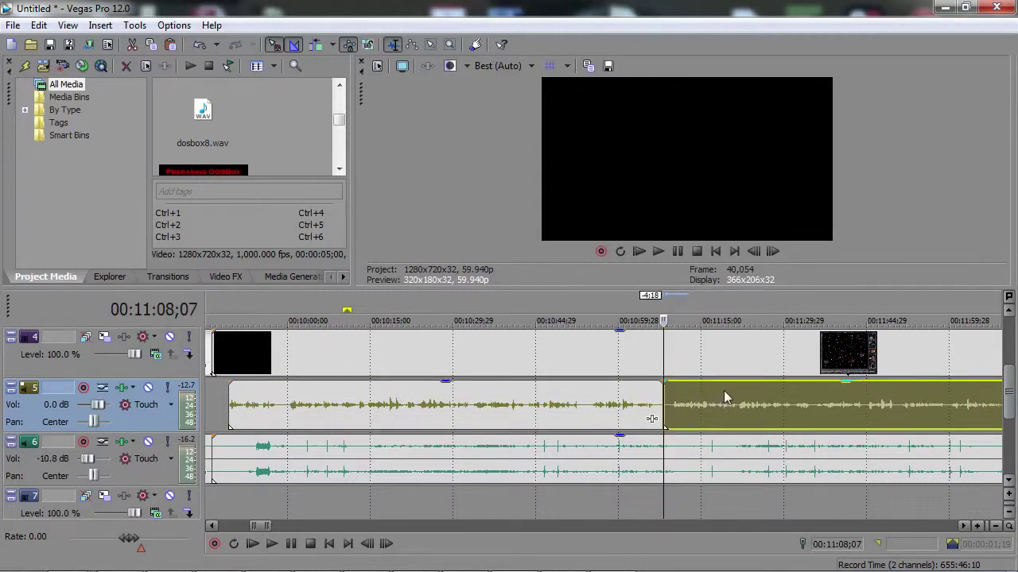
Check the gameplay frame at 00:11:19;01 and compare where the clips on tracks 4, 5 and 6 end
left_click(722, 318)
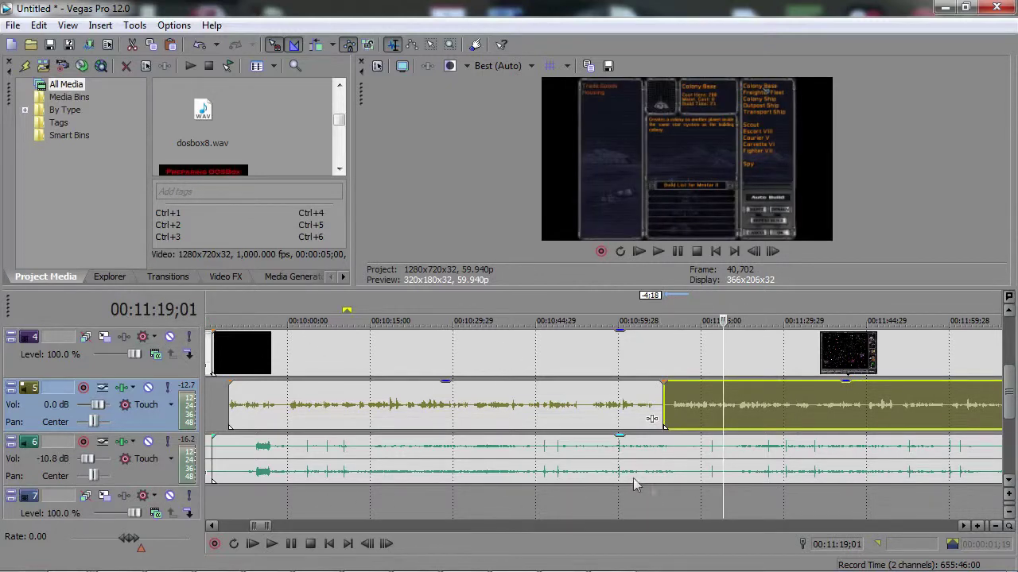
scroll(671, 497, "down", 3)
scroll(671, 492, "down", 1)
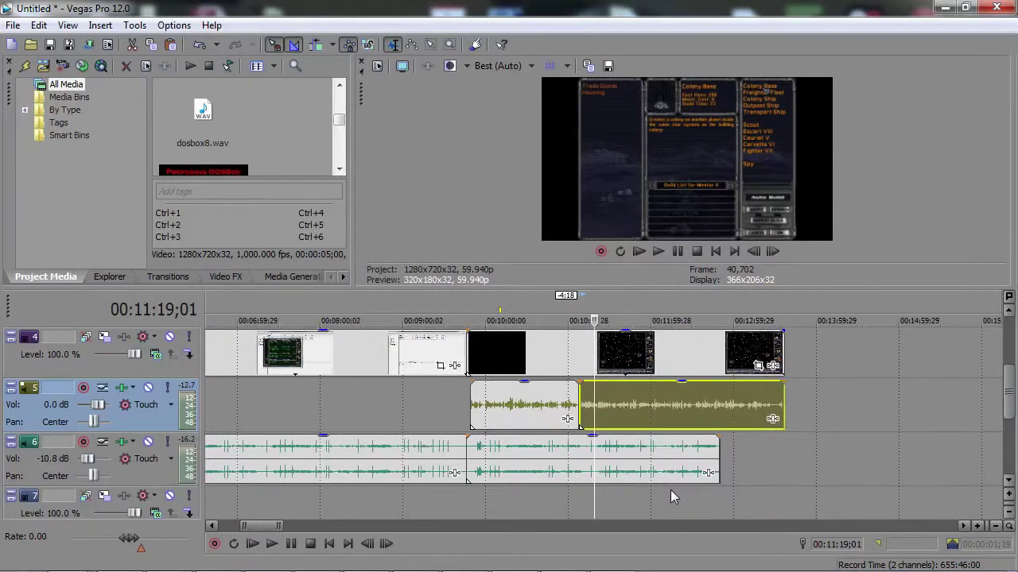